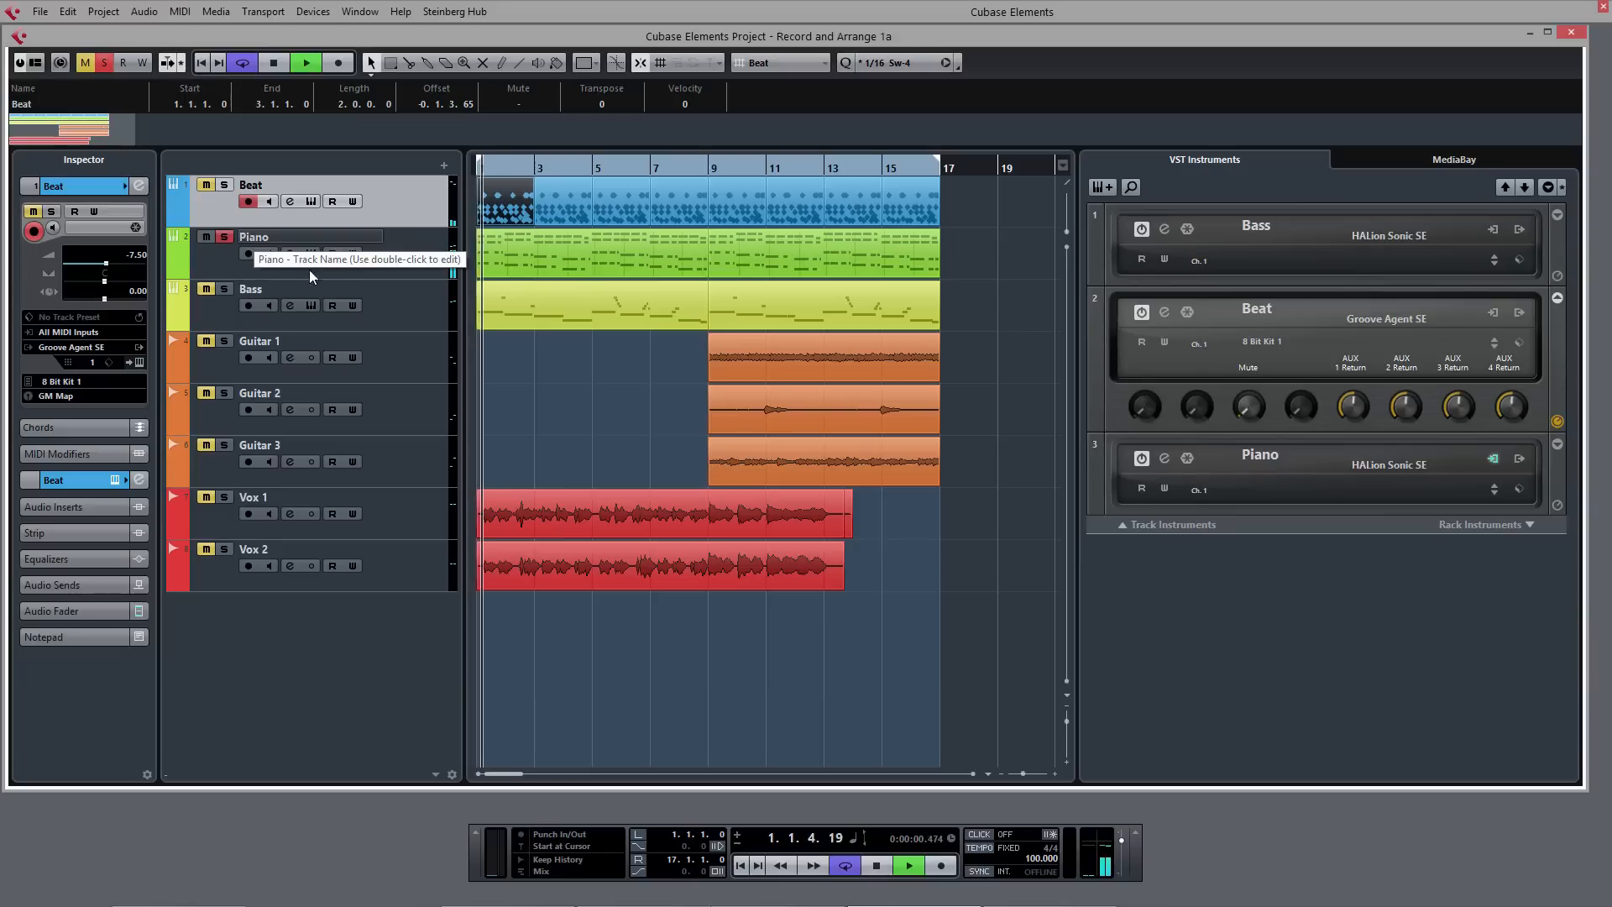
# - Examine the first Piano part's notes, velocity and sustain data in the Key Editor during playback, then close it and stop playback
pyautogui.doubleClick(544, 258)
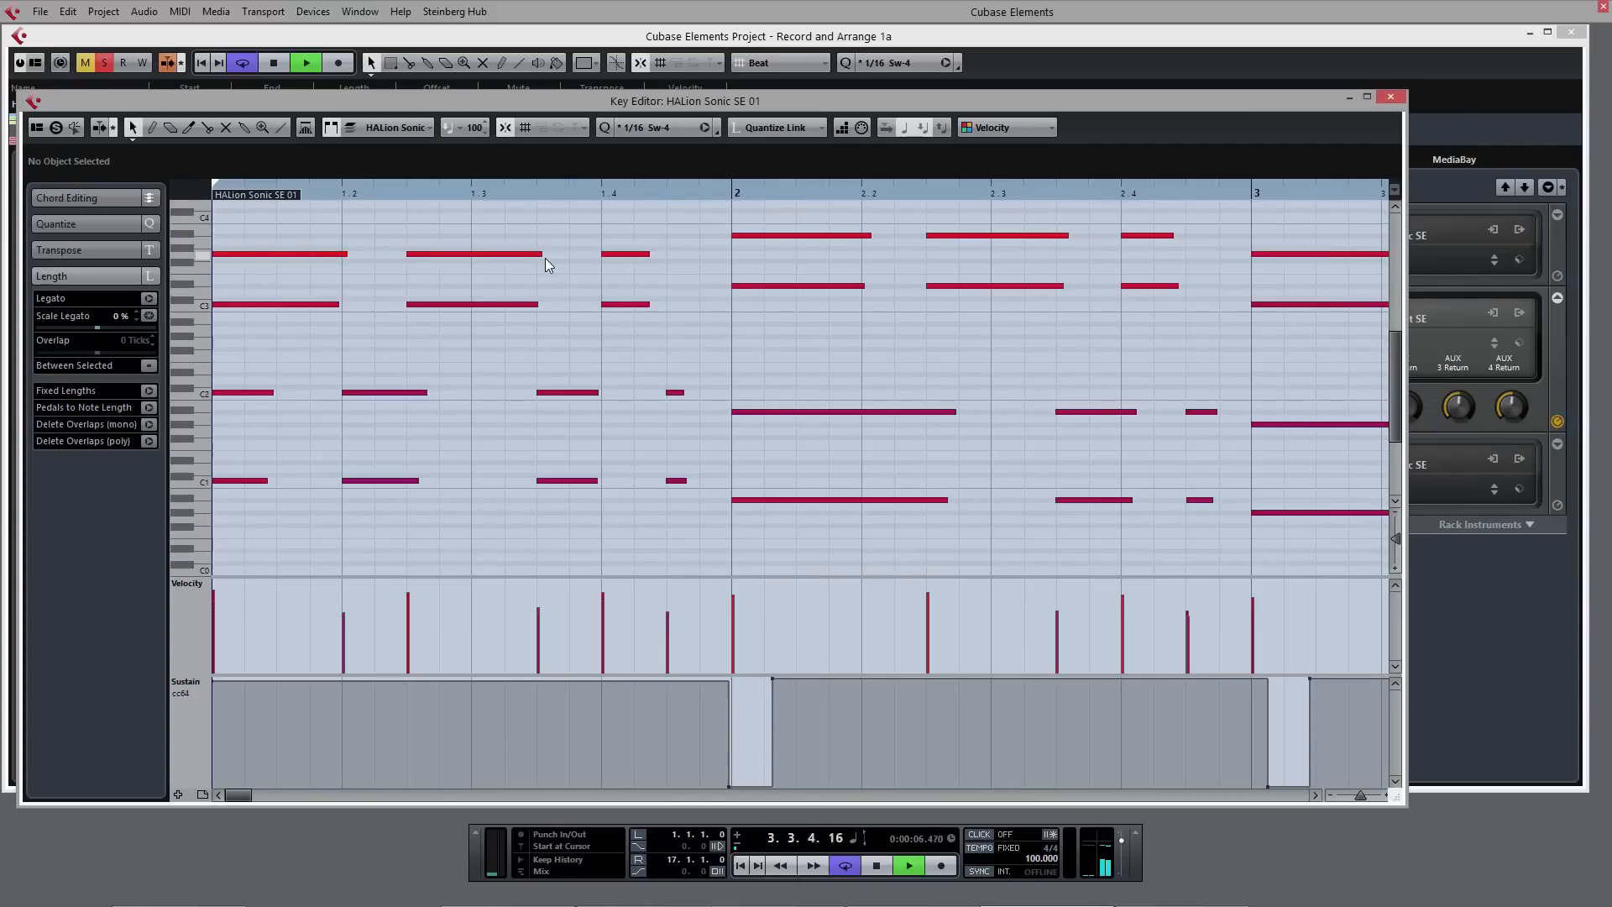
pyautogui.press('h')
pyautogui.press('h')
pyautogui.press('h')
pyautogui.press('h')
pyautogui.press('h')
pyautogui.press('g')
pyautogui.press('g')
pyautogui.press('g')
pyautogui.press('g')
pyautogui.press('g')
pyautogui.press('g')
pyautogui.press('g')
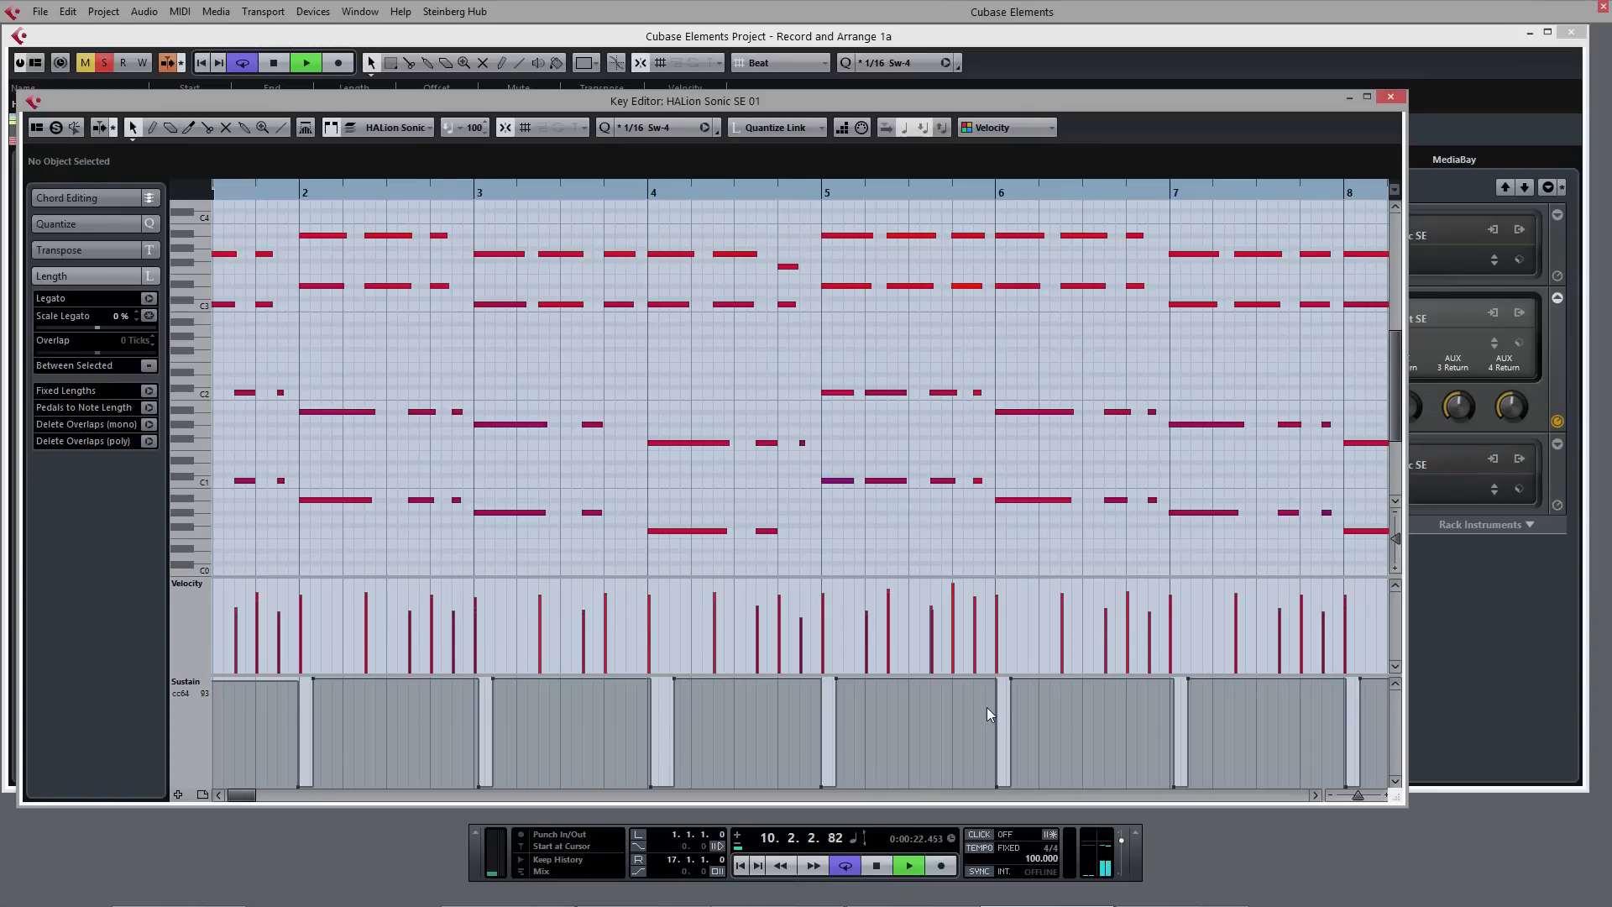
pyautogui.press('g')
pyautogui.press('g')
pyautogui.click(1398, 96)
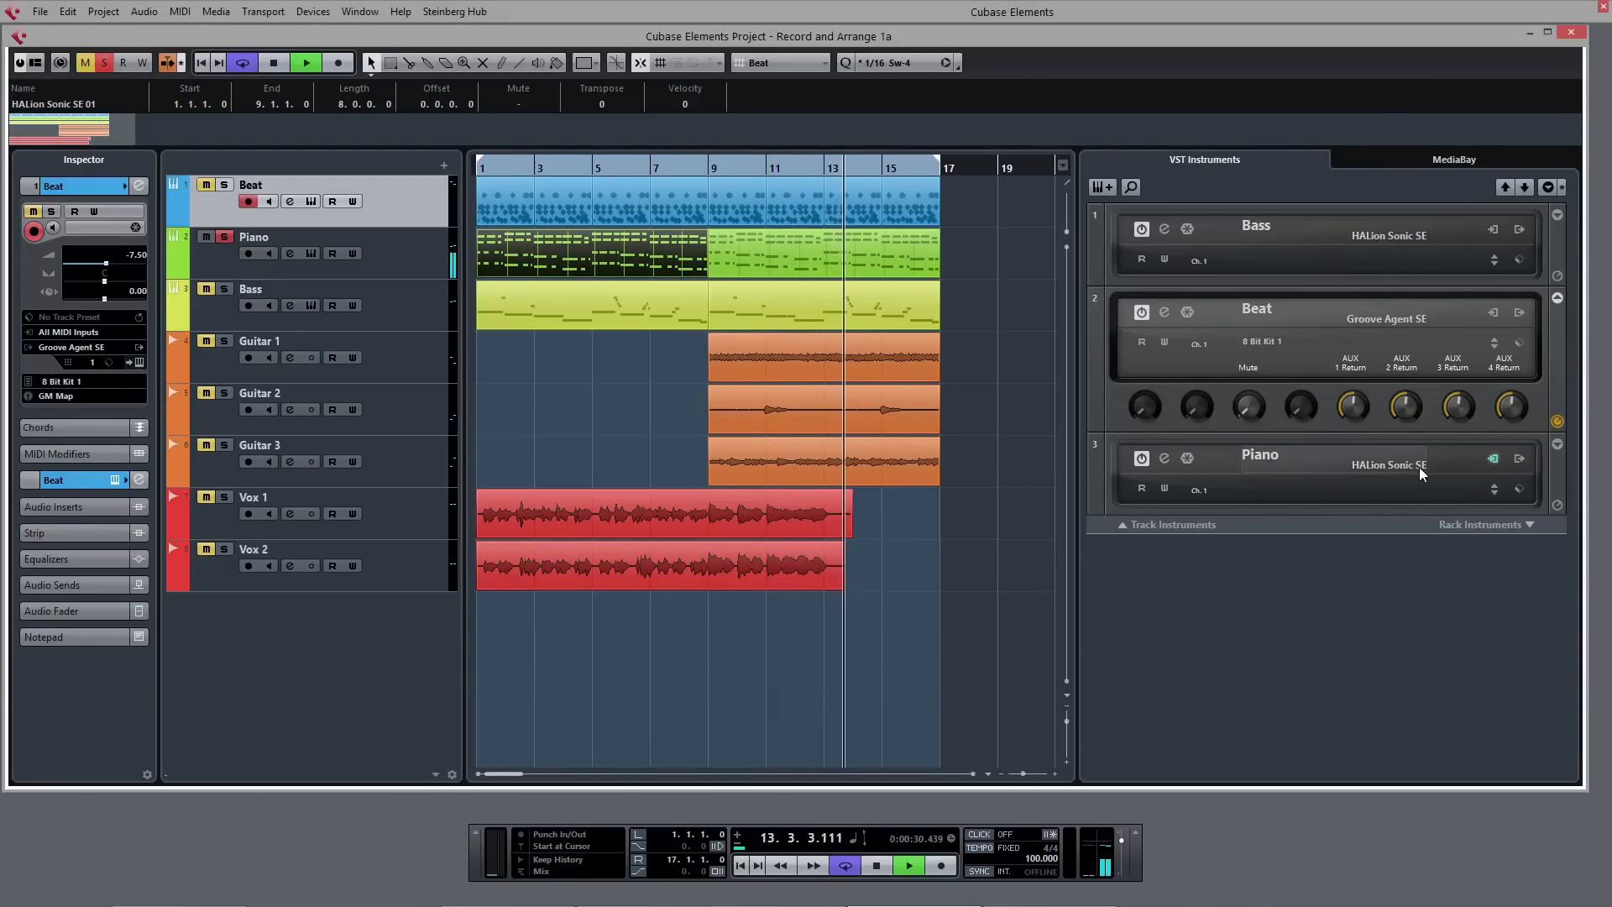
pyautogui.press('space')
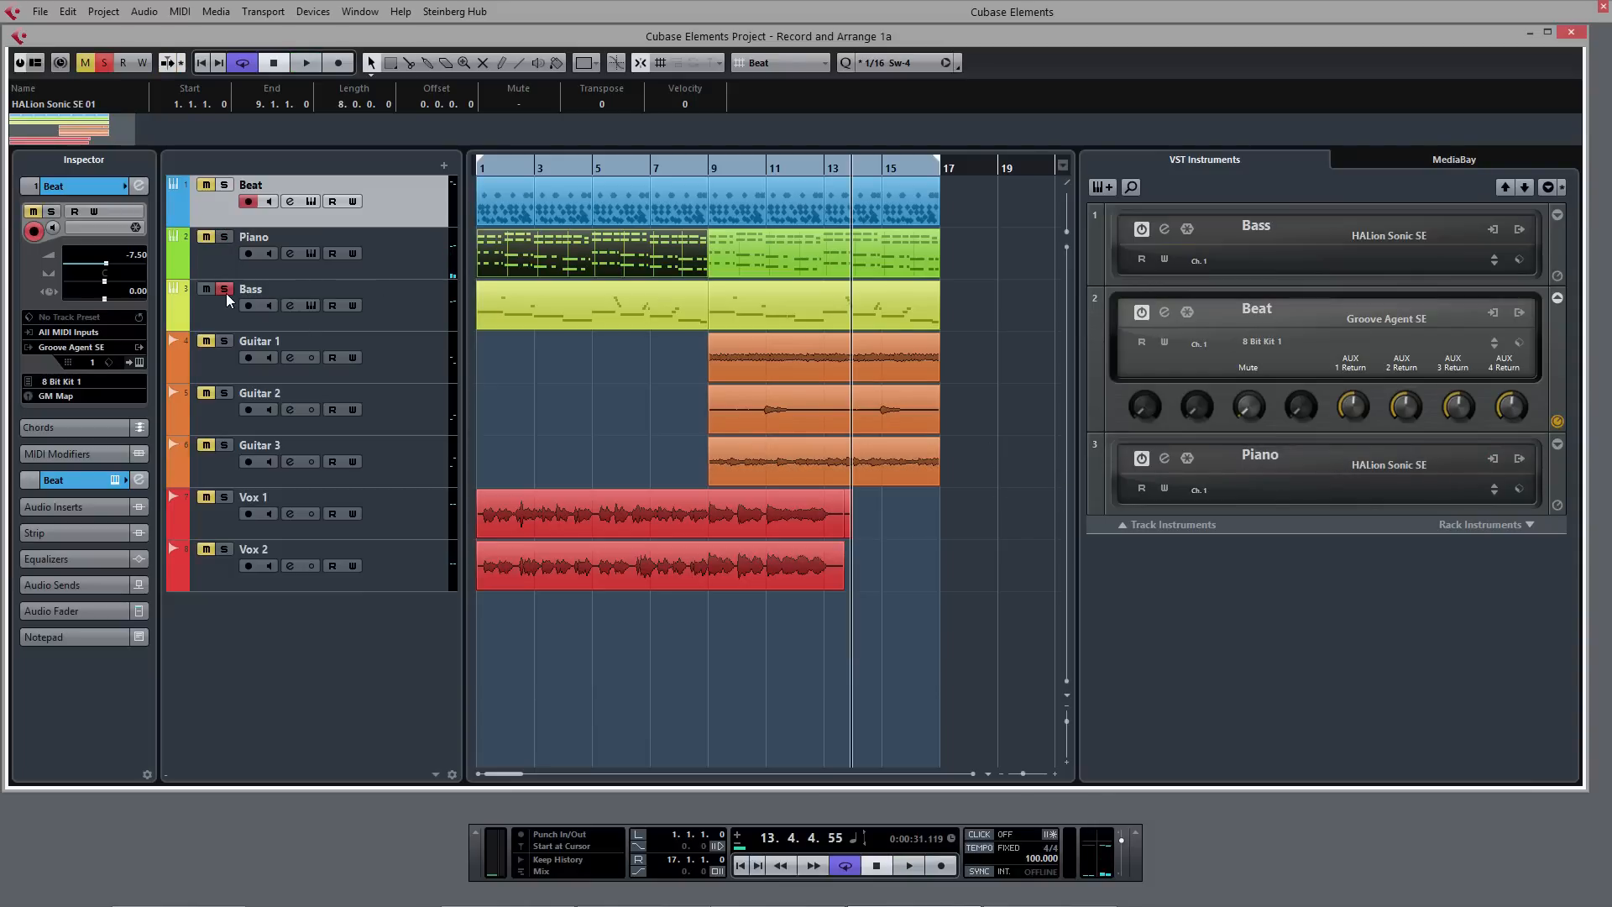
# - Play the soloed Bass track from the start, view its first part in the Key Editor, and stop playback
pyautogui.press('.')
pyautogui.press('space')
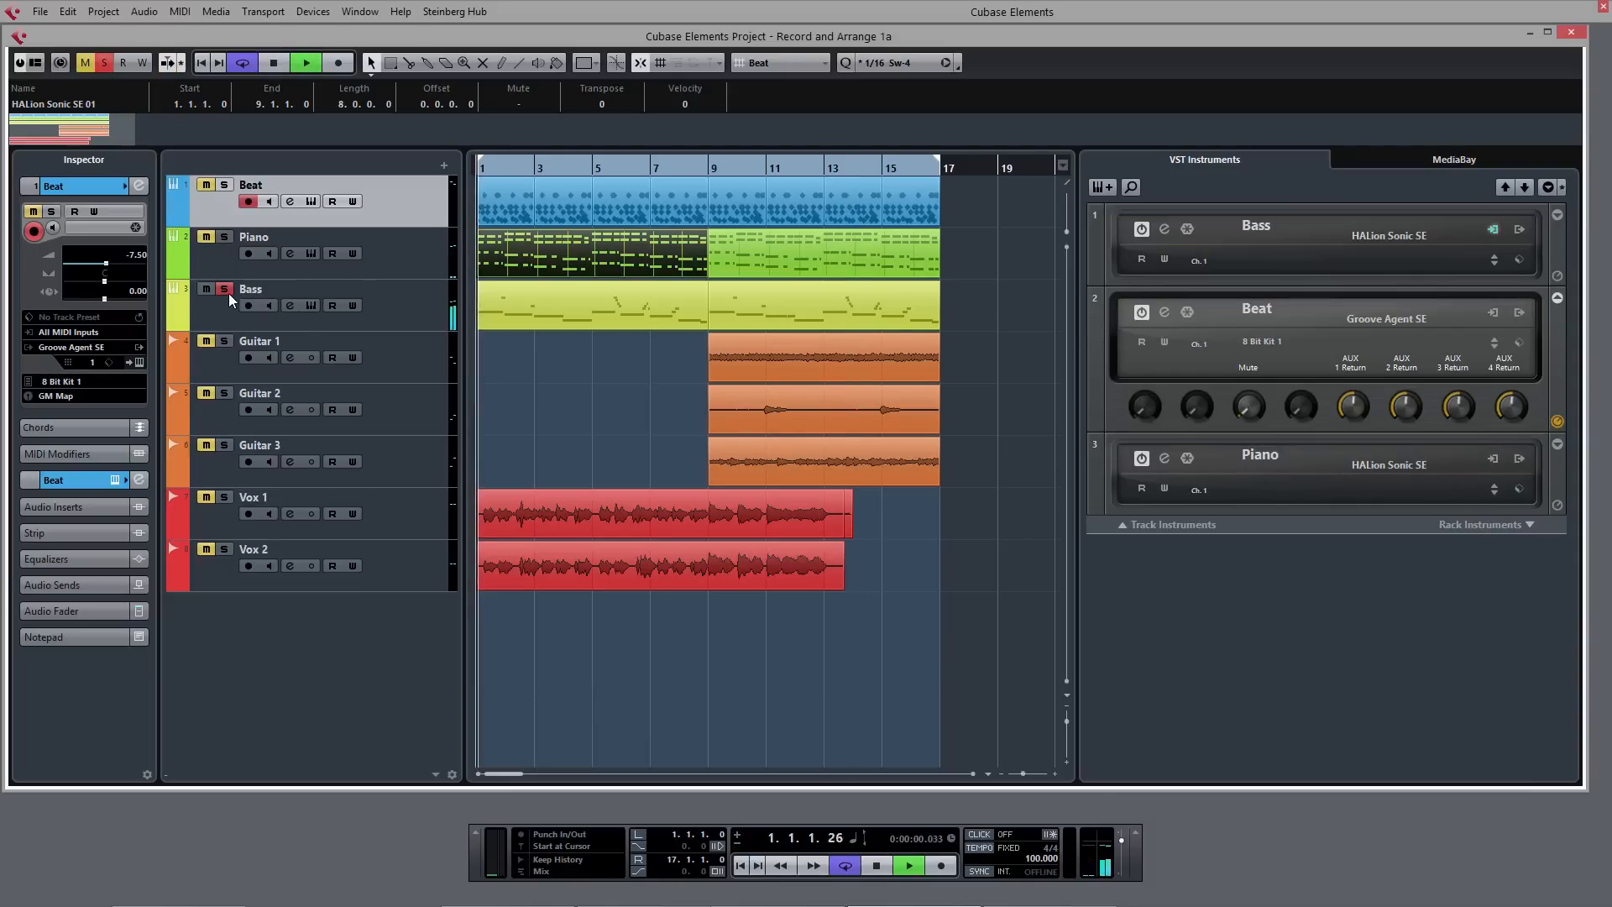
pyautogui.doubleClick(585, 316)
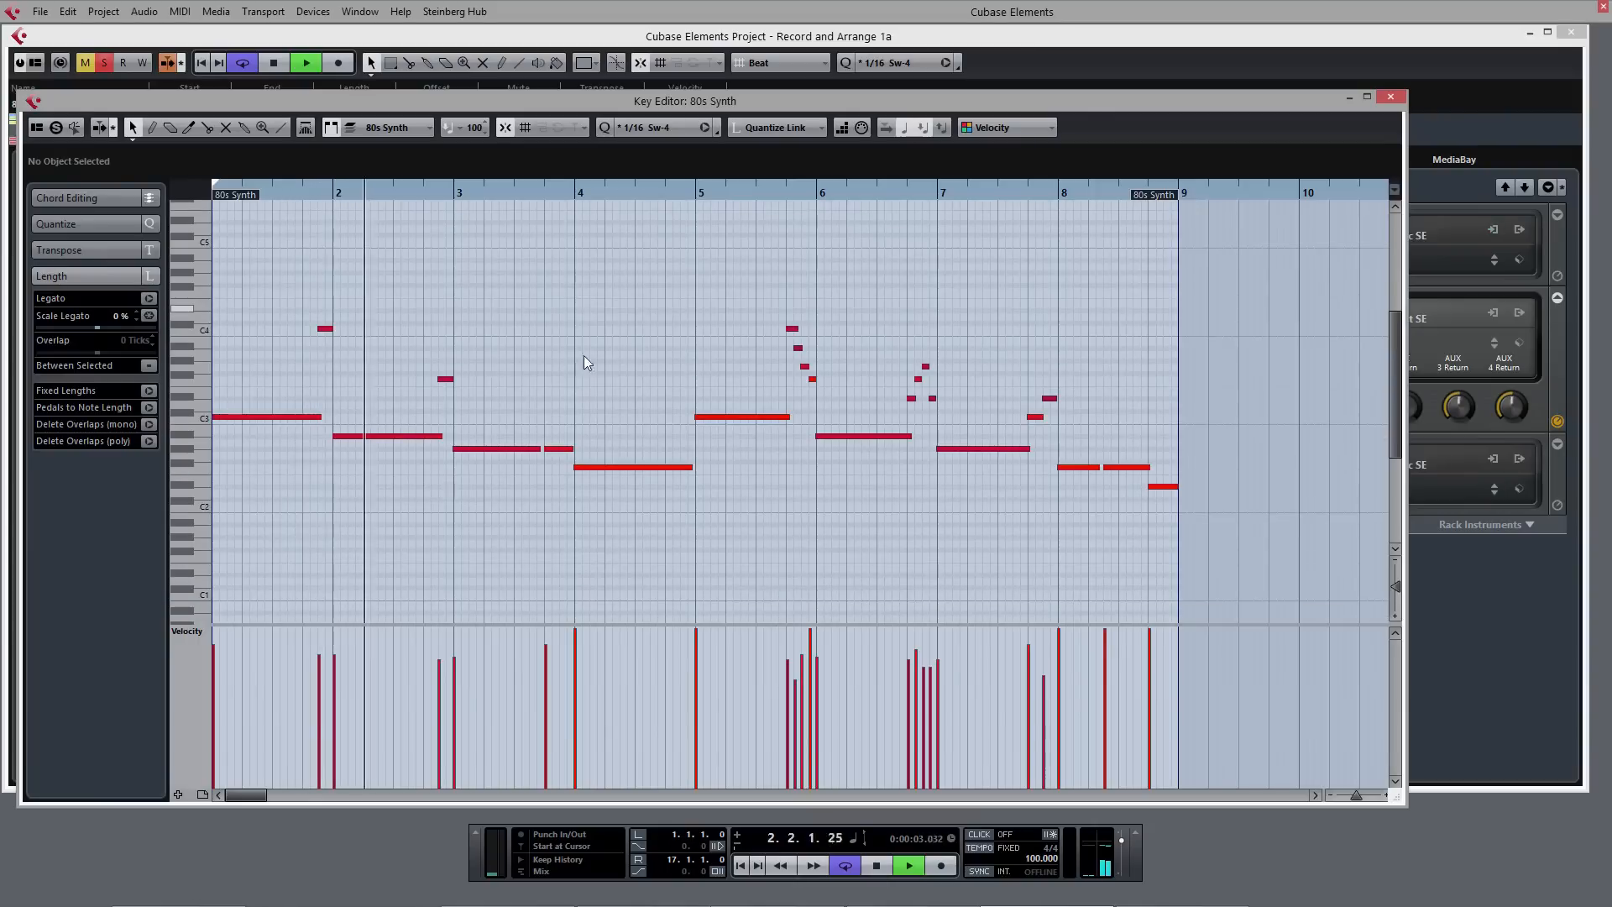
pyautogui.click(1392, 98)
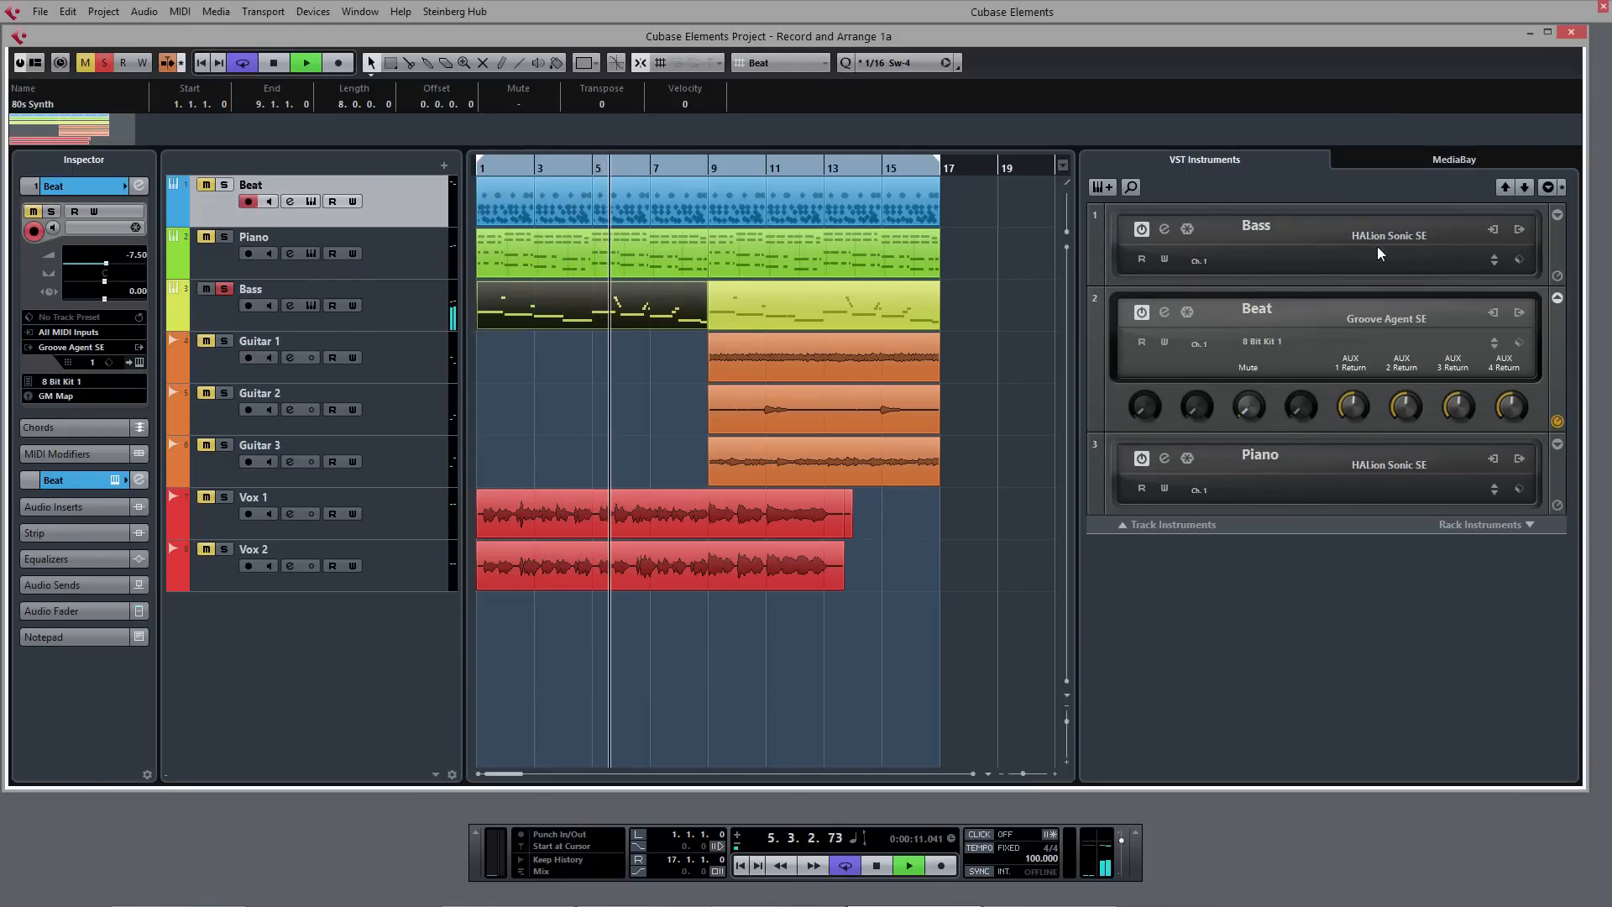
pyautogui.press('space')
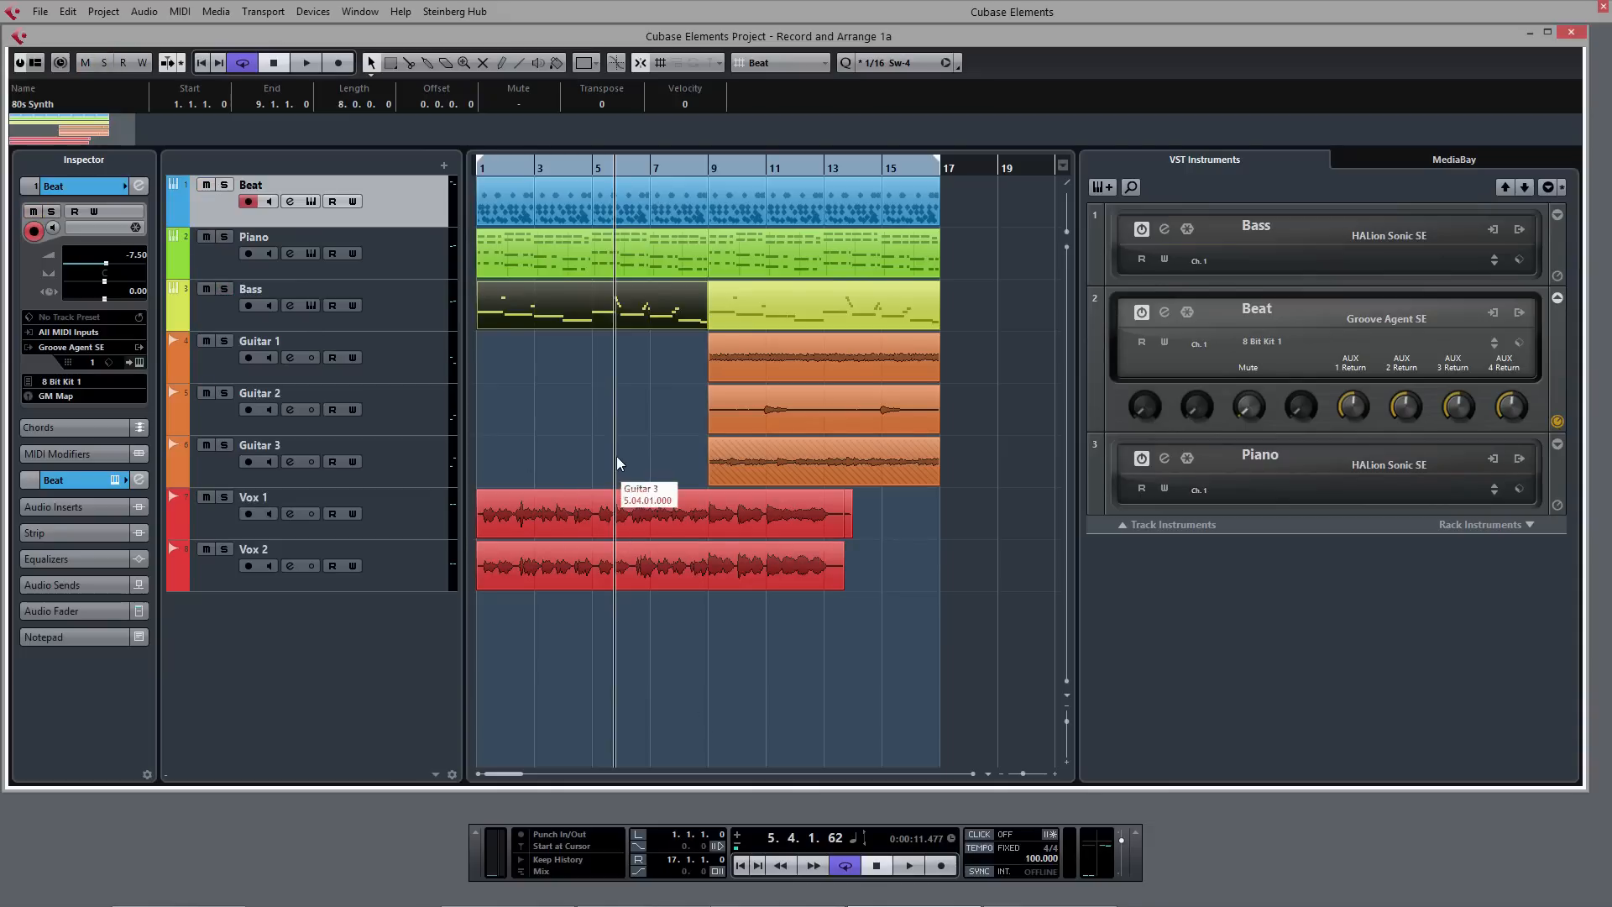
# - Solo the Vox 1 track and audition it from the start of the project
pyautogui.click(424, 526)
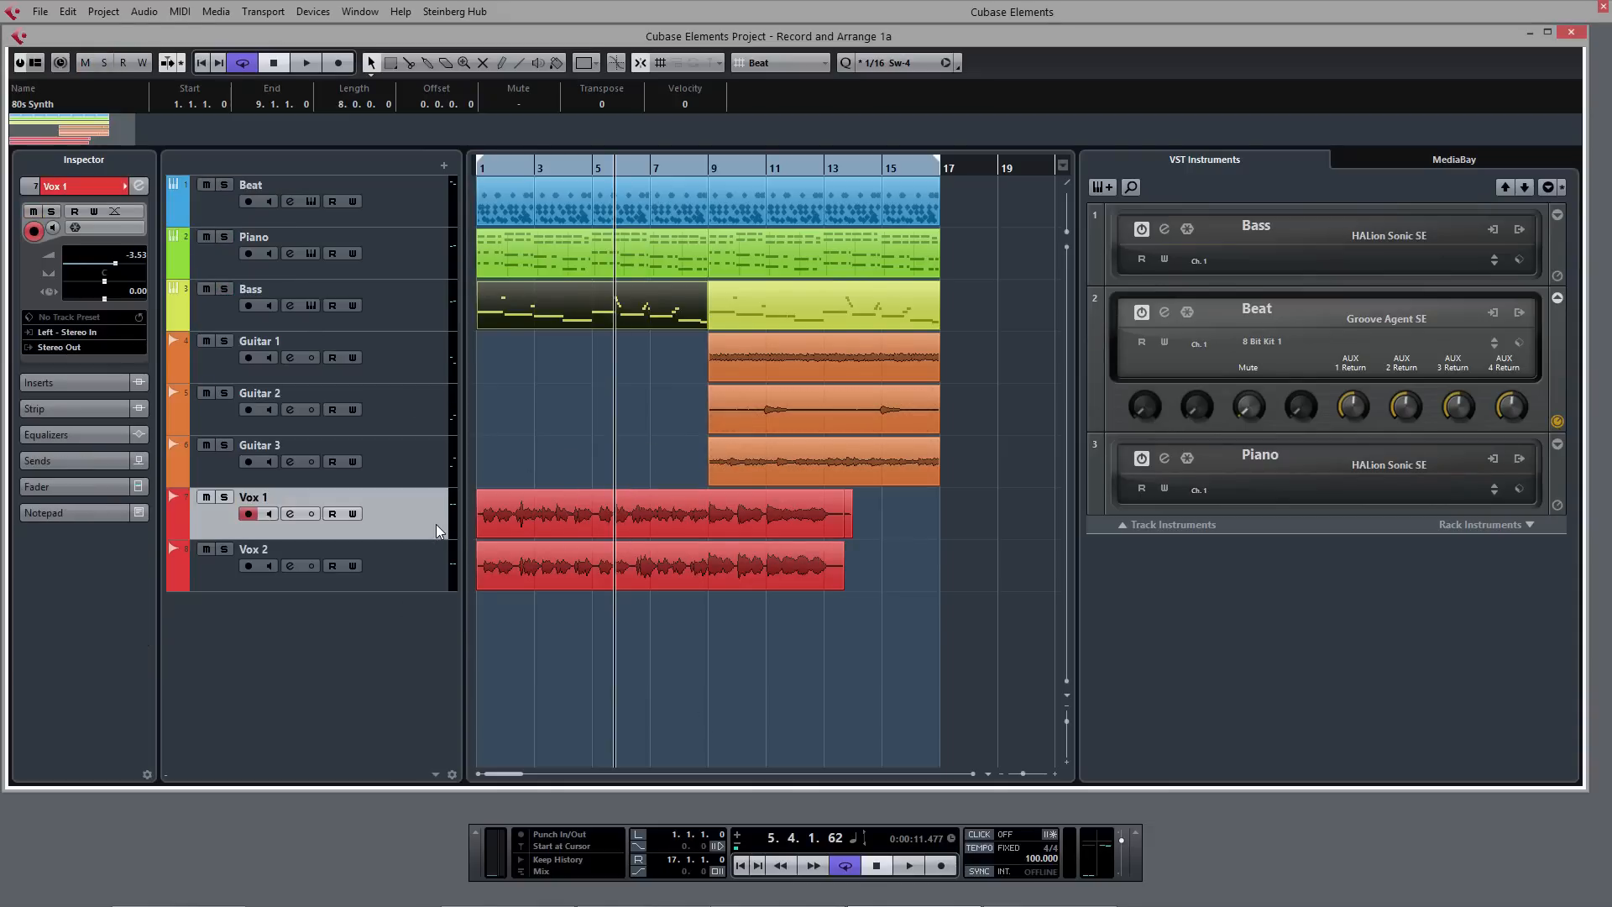
pyautogui.click(225, 497)
pyautogui.press('Home')
pyautogui.press('space')
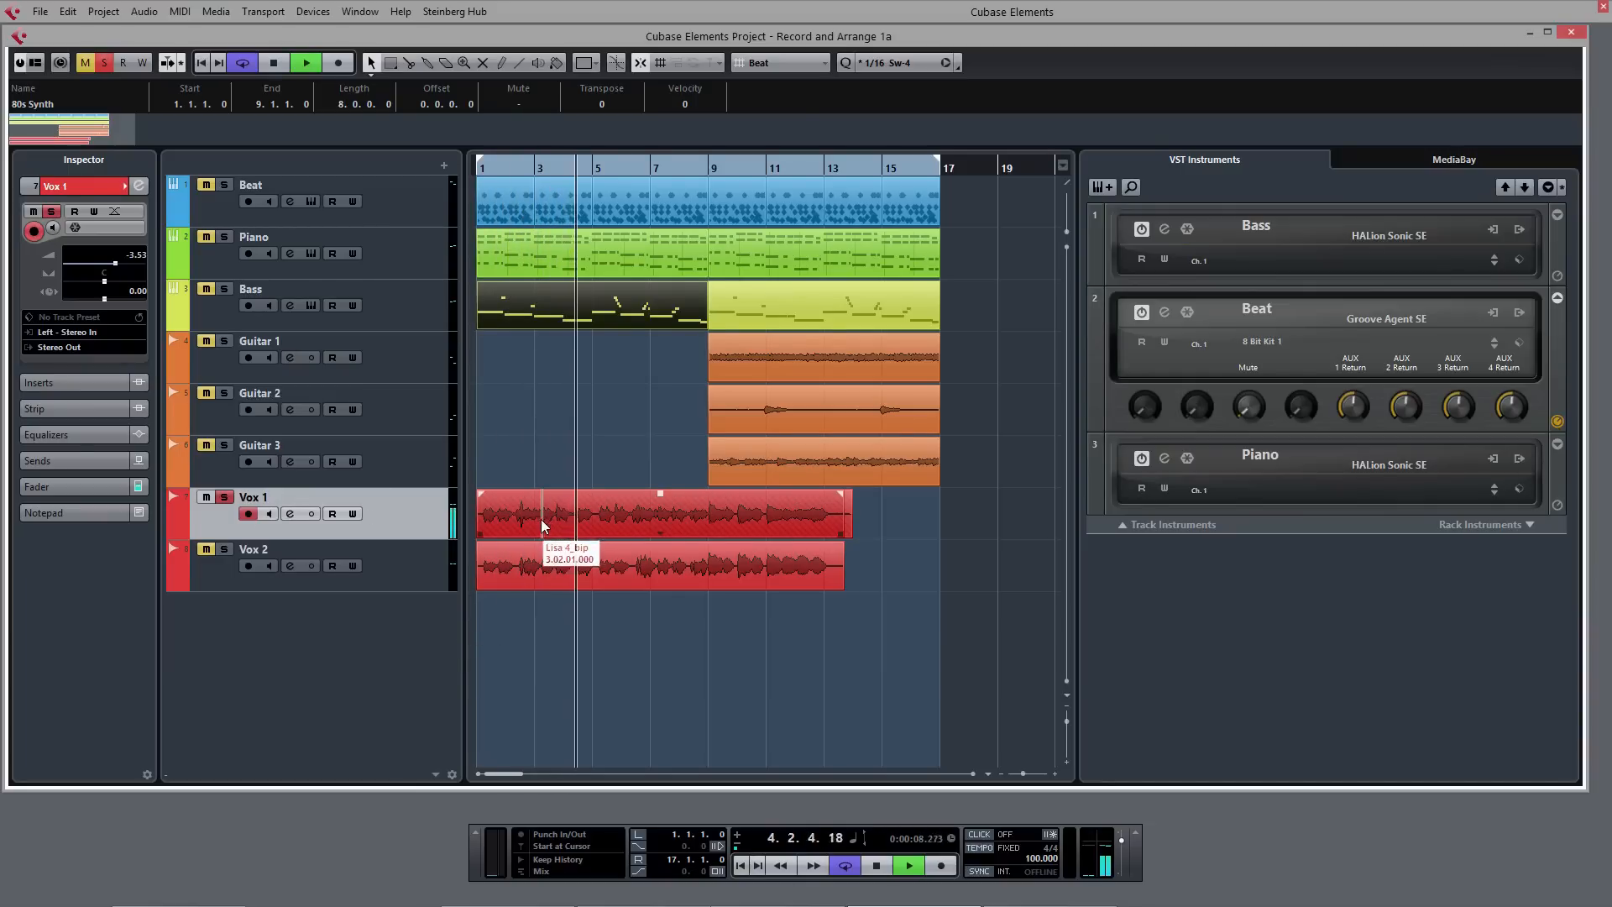
pyautogui.press('space')
# - Switch the whole Vox 1 vocal to the take Lisa 1_bip and then to Lisa 2_bip
pyautogui.click(662, 536)
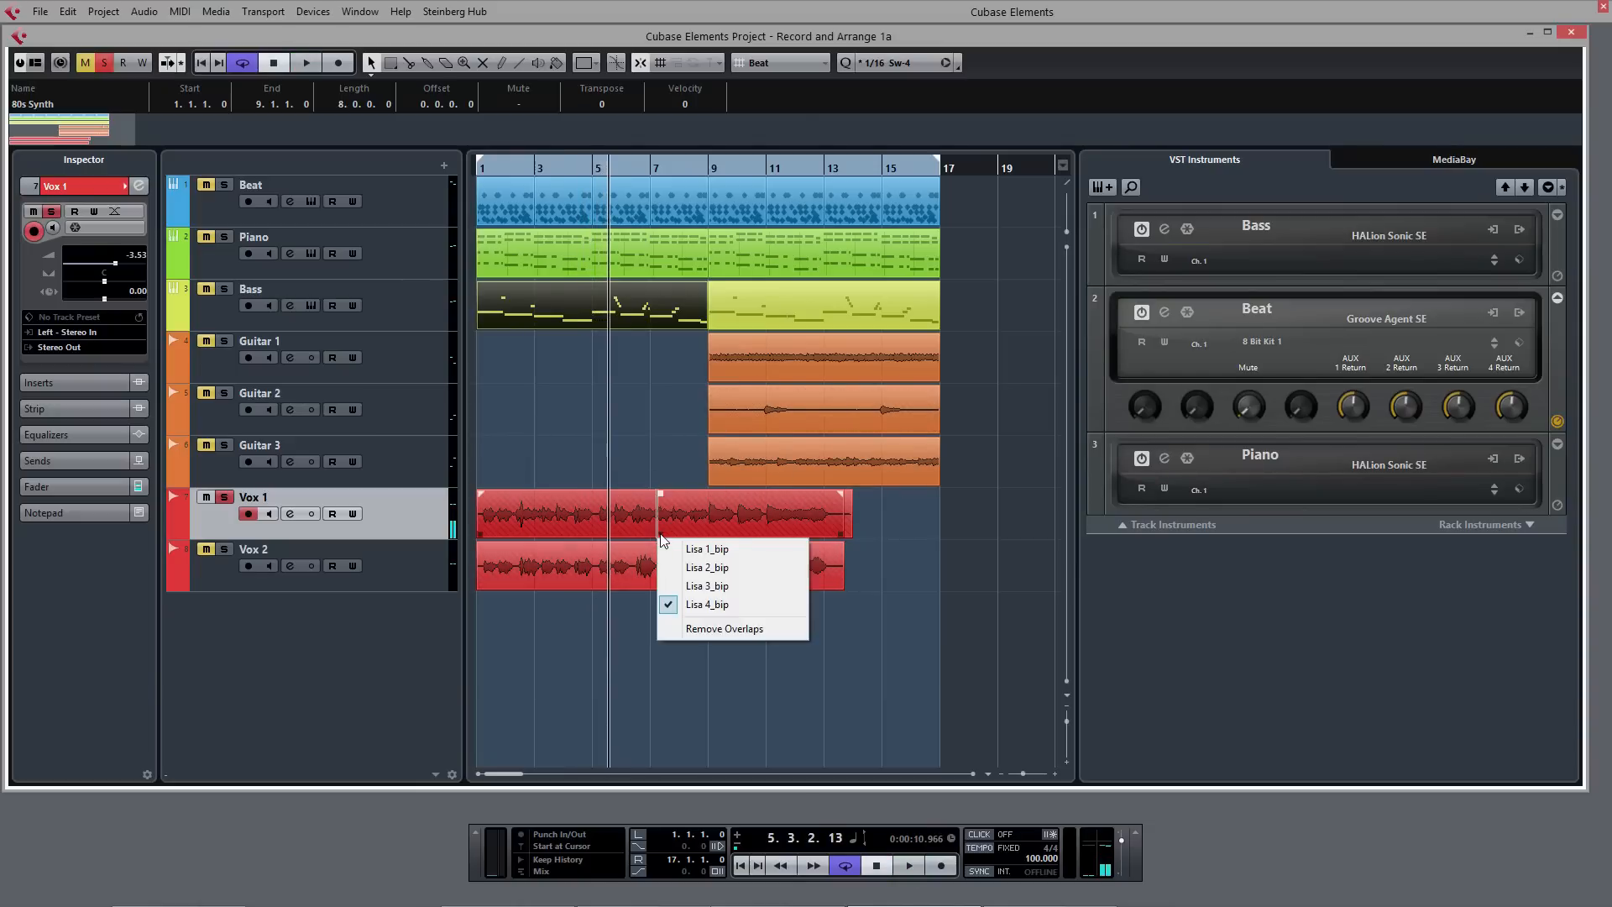
pyautogui.click(707, 549)
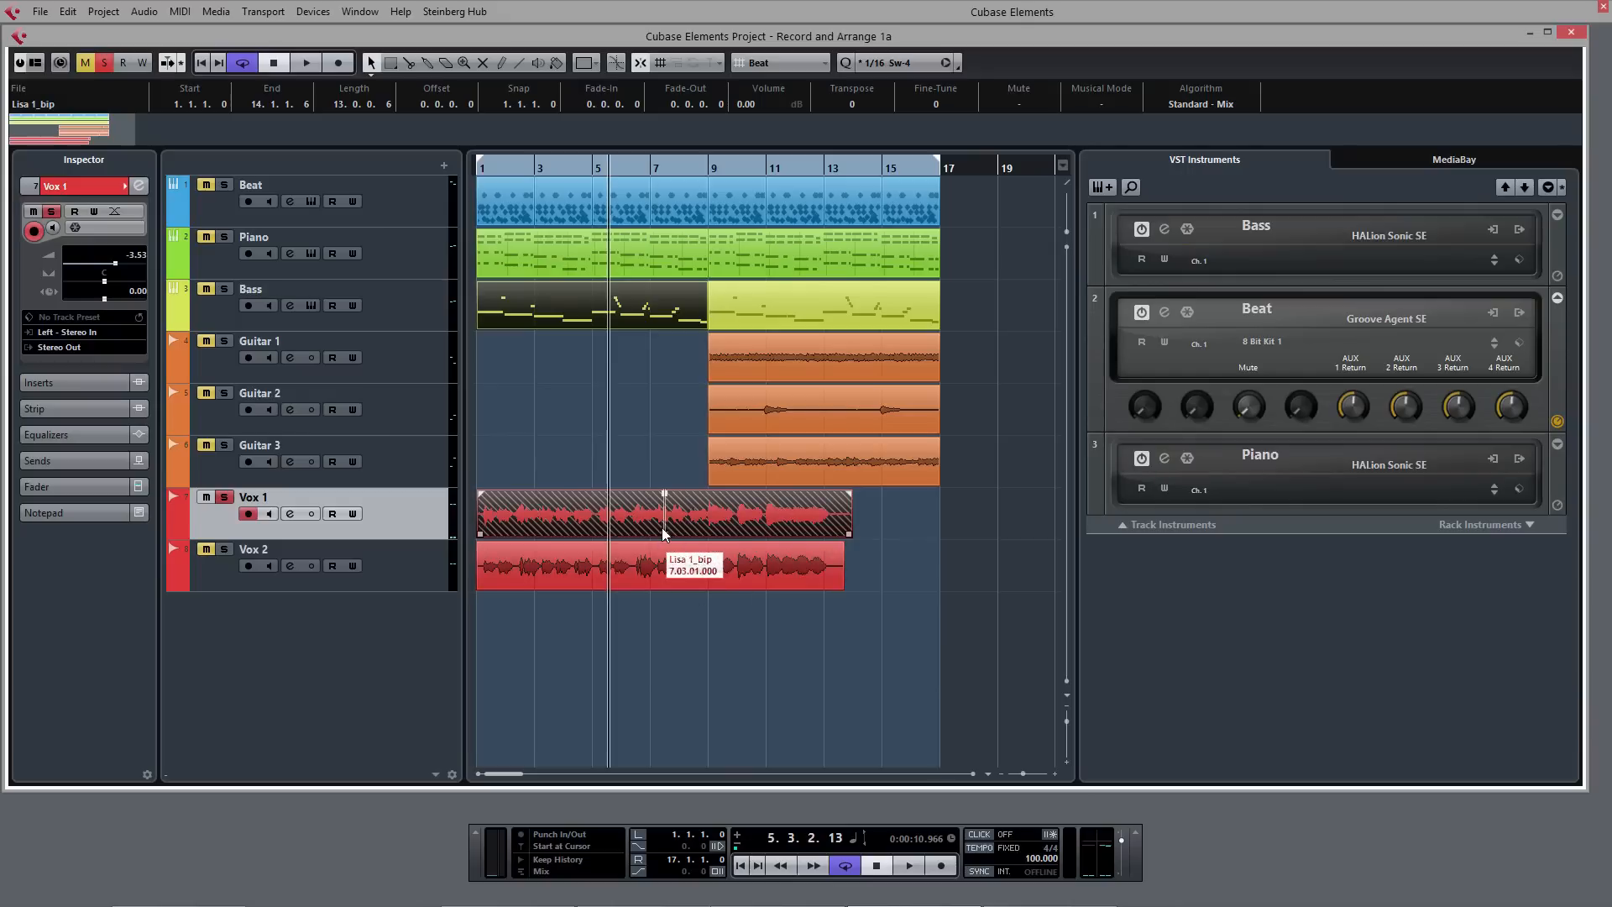
pyautogui.click(665, 535)
pyautogui.click(686, 571)
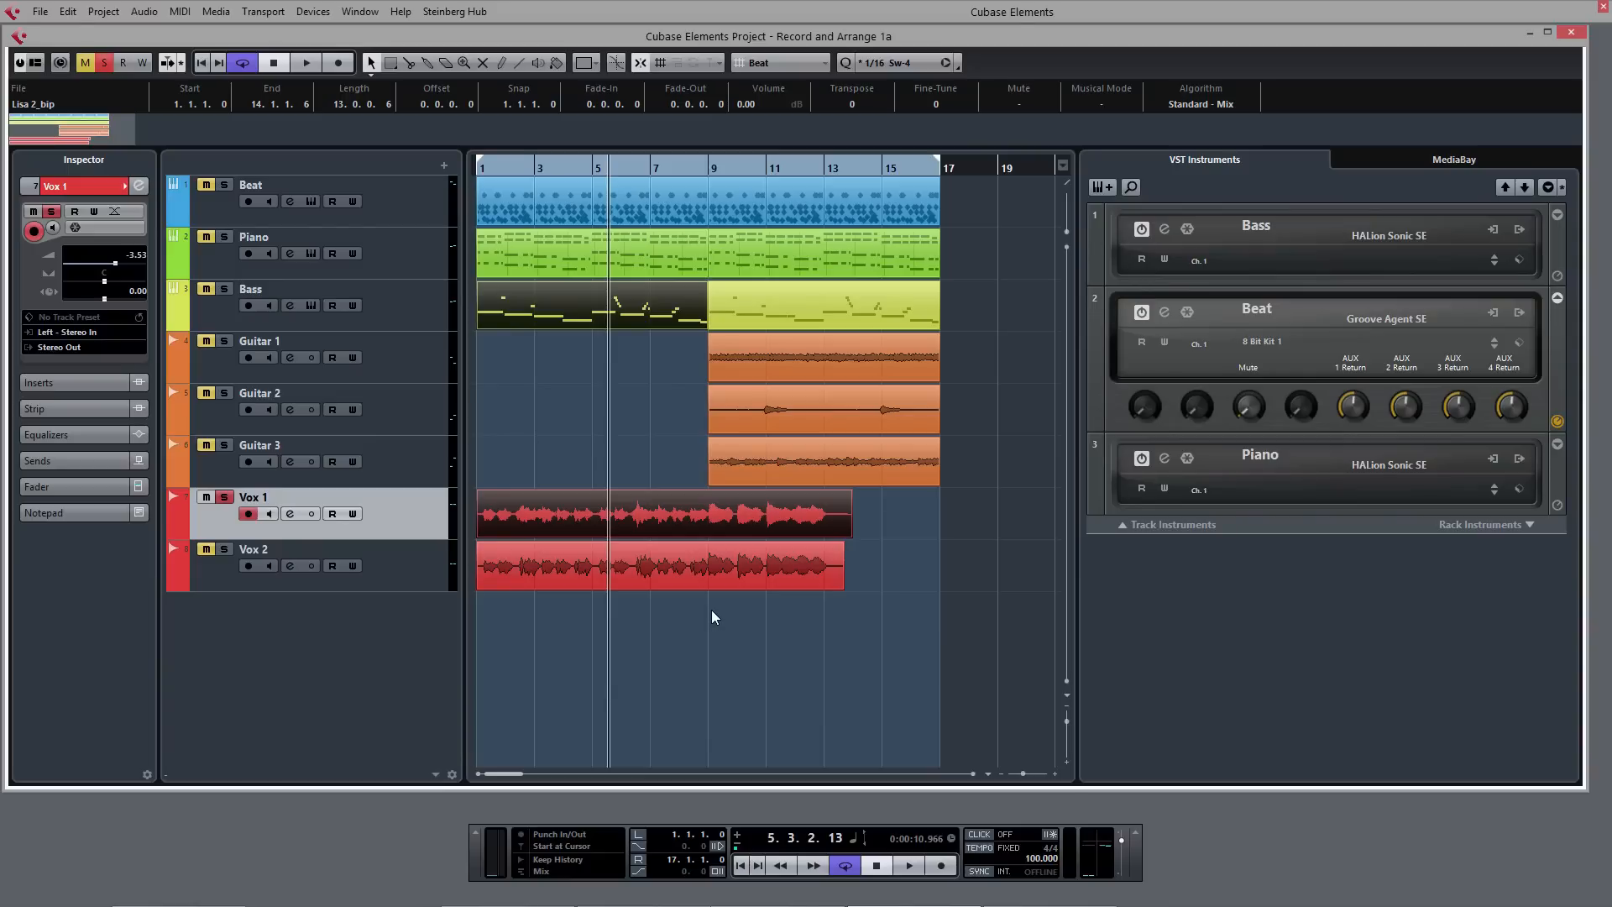
# - Split the Vox 1 vocal at bar 3 and bring take Lisa 1_bip to the front in the first section
pyautogui.rightClick(588, 441)
pyautogui.click(619, 439)
pyautogui.click(544, 514)
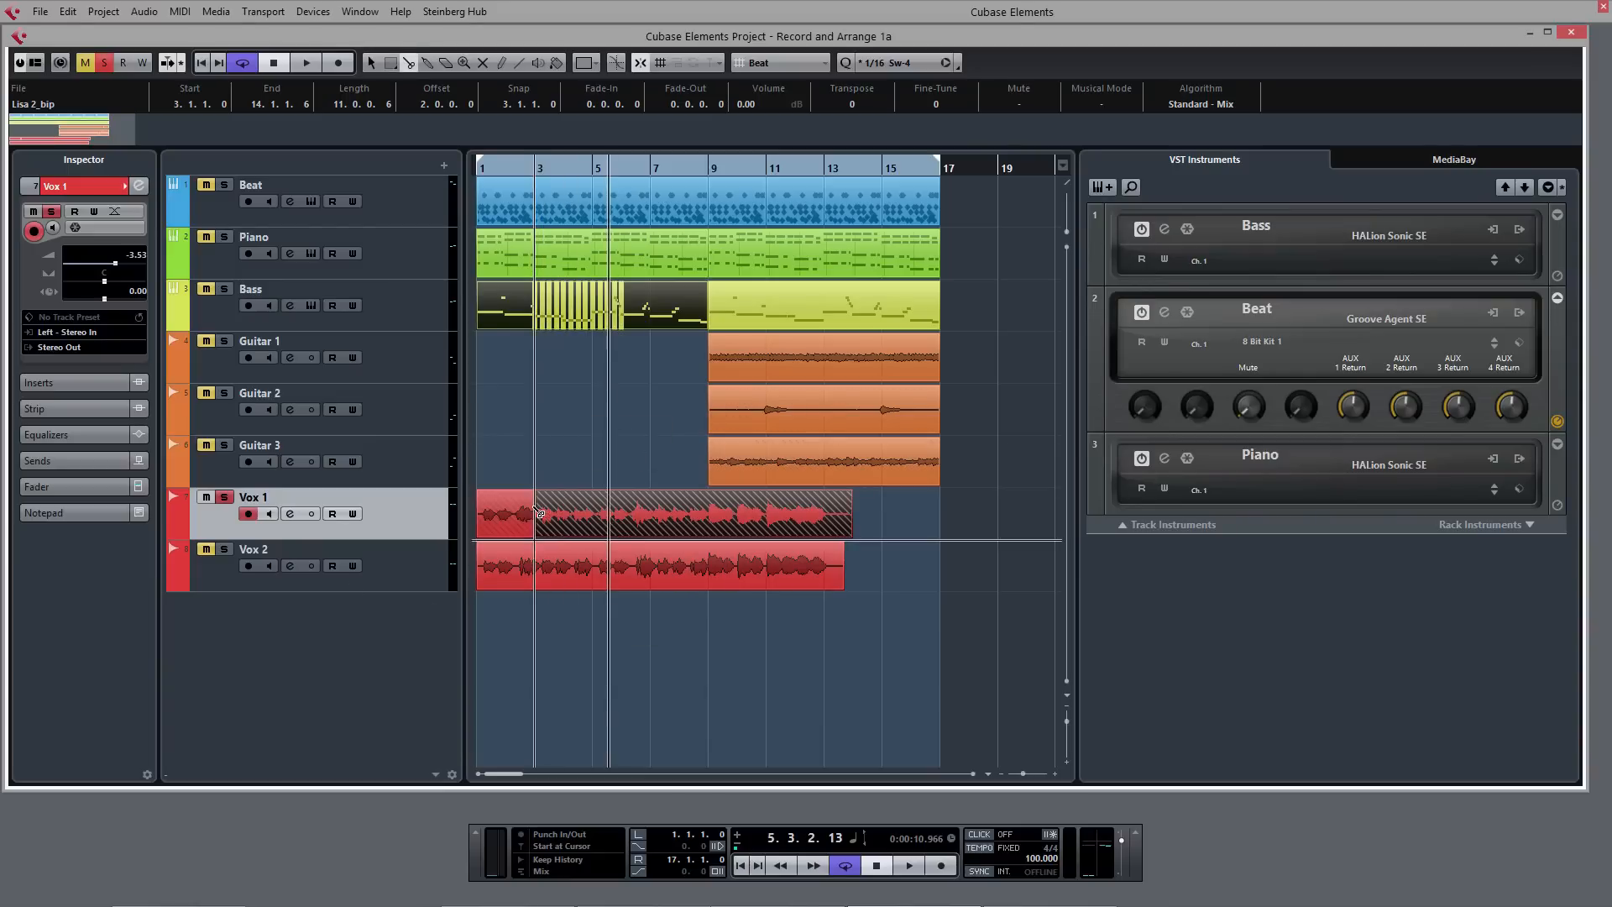
pyautogui.press('1')
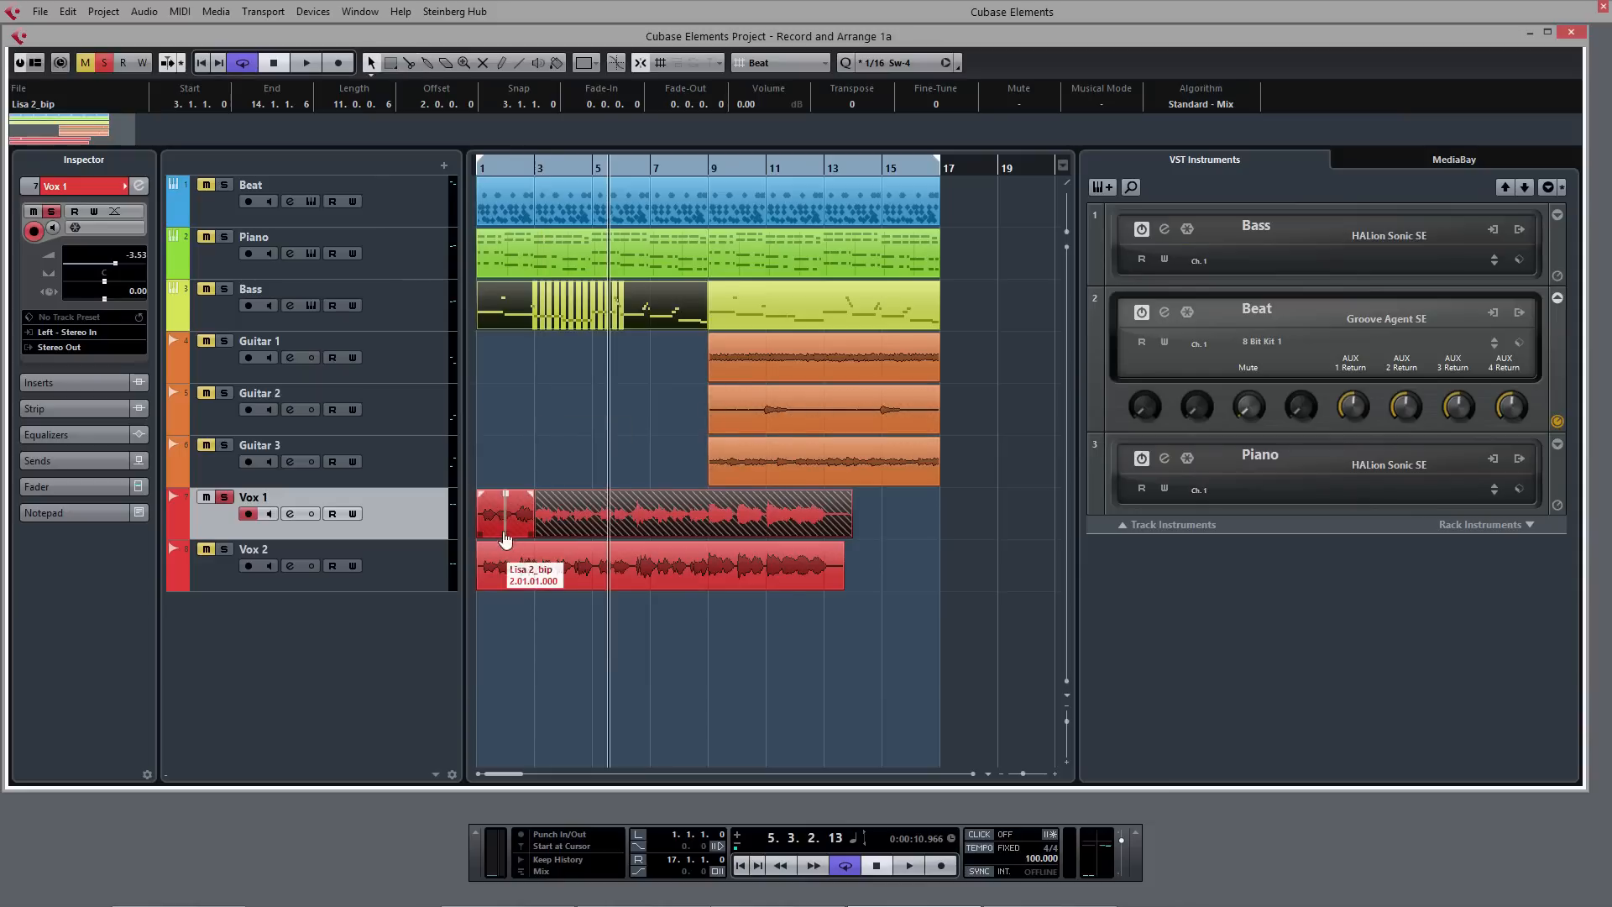
pyautogui.click(506, 538)
pyautogui.click(546, 587)
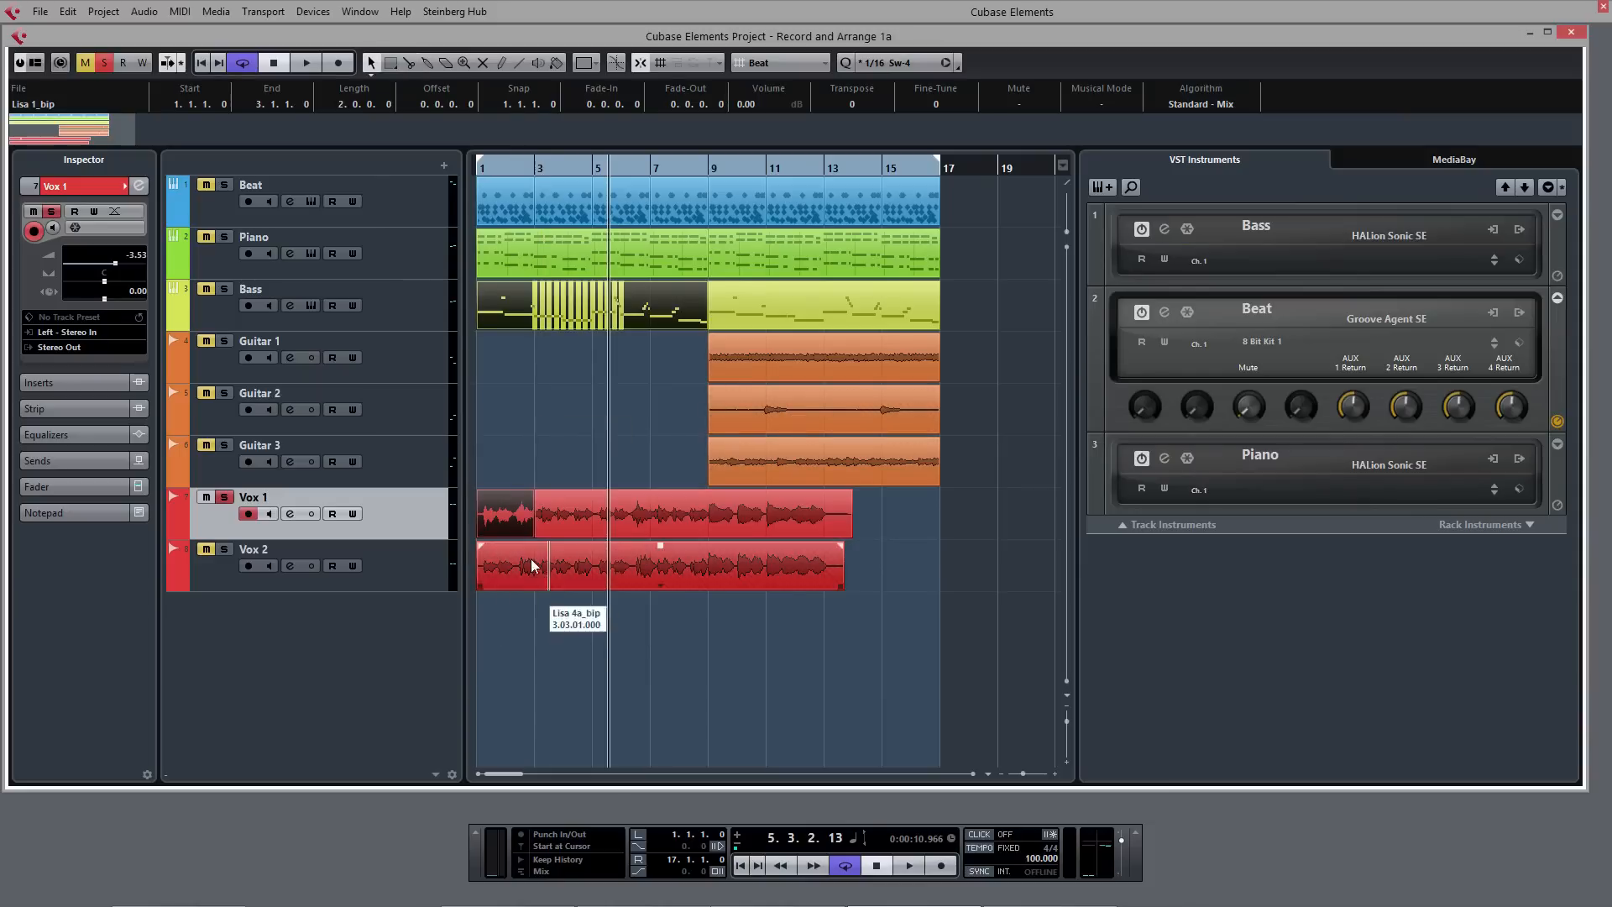
# - Bring take Lisa 4_bip to the front in the Vox 1 section starting at bar 3
pyautogui.click(605, 518)
pyautogui.click(697, 538)
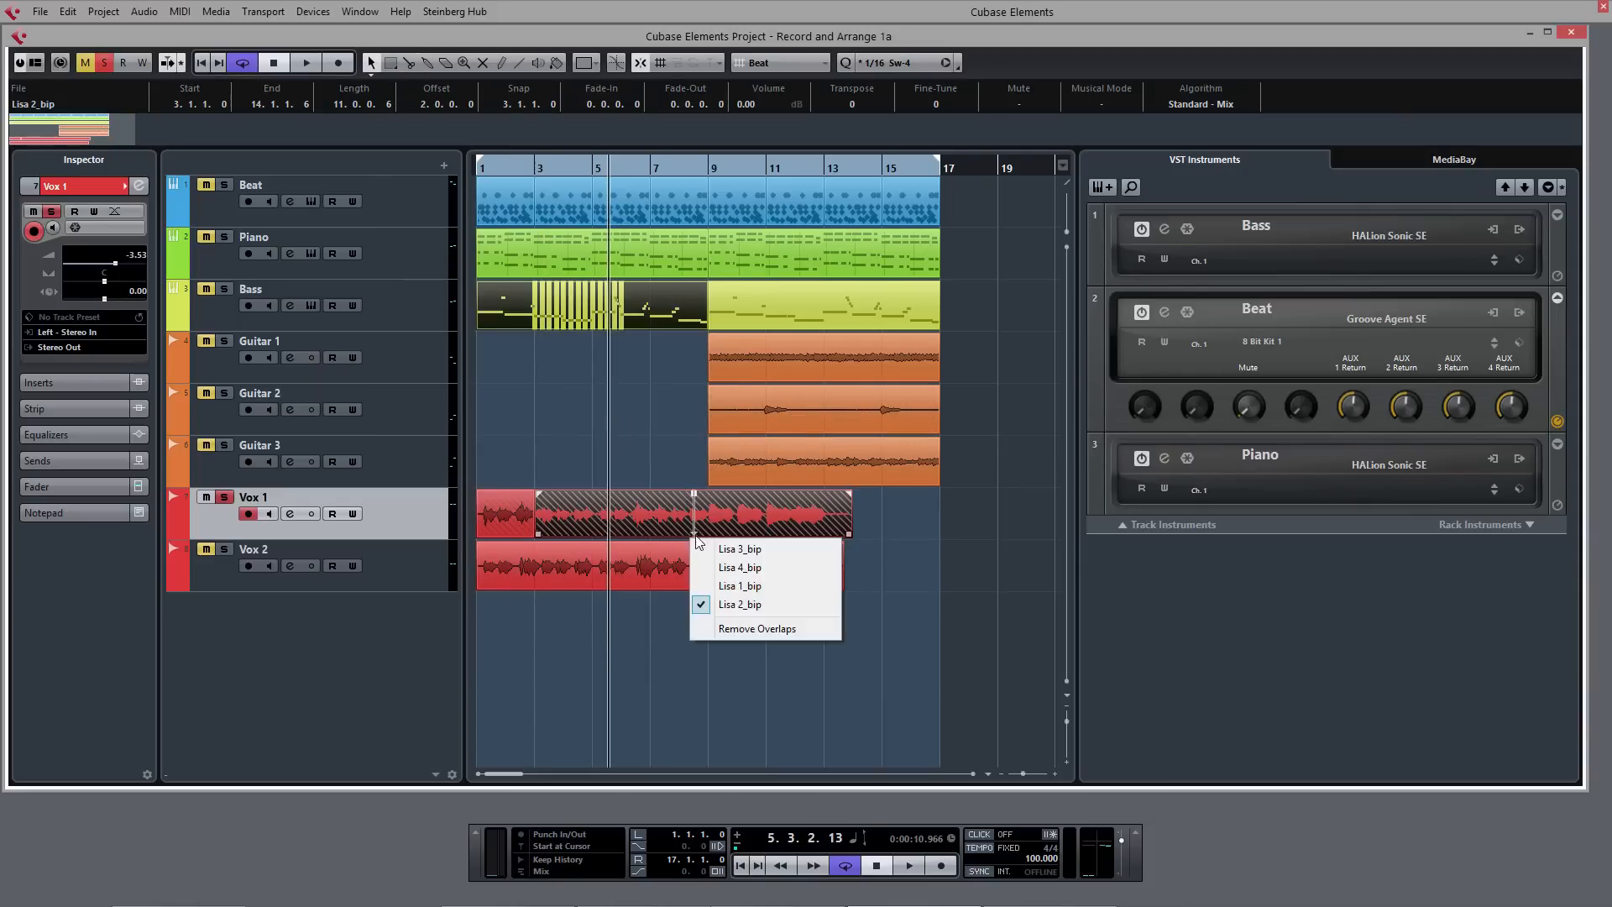
pyautogui.click(742, 573)
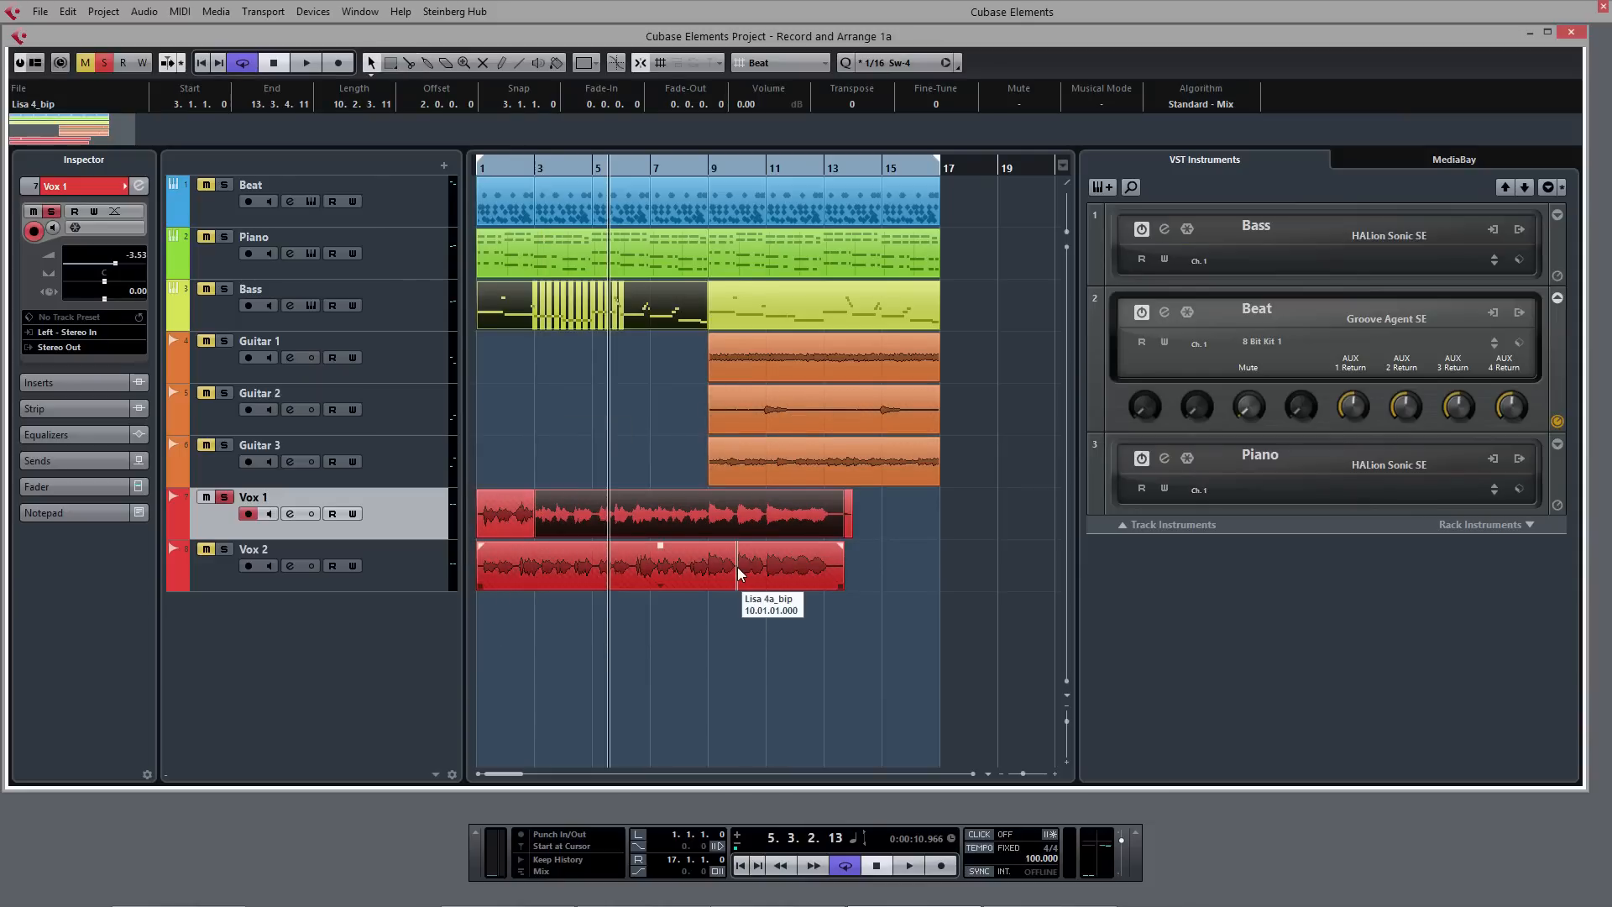
# - Split the Vox 1 vocal at 7.4.1.0 and use take Lisa 3_bip for the last section
pyautogui.click(675, 521)
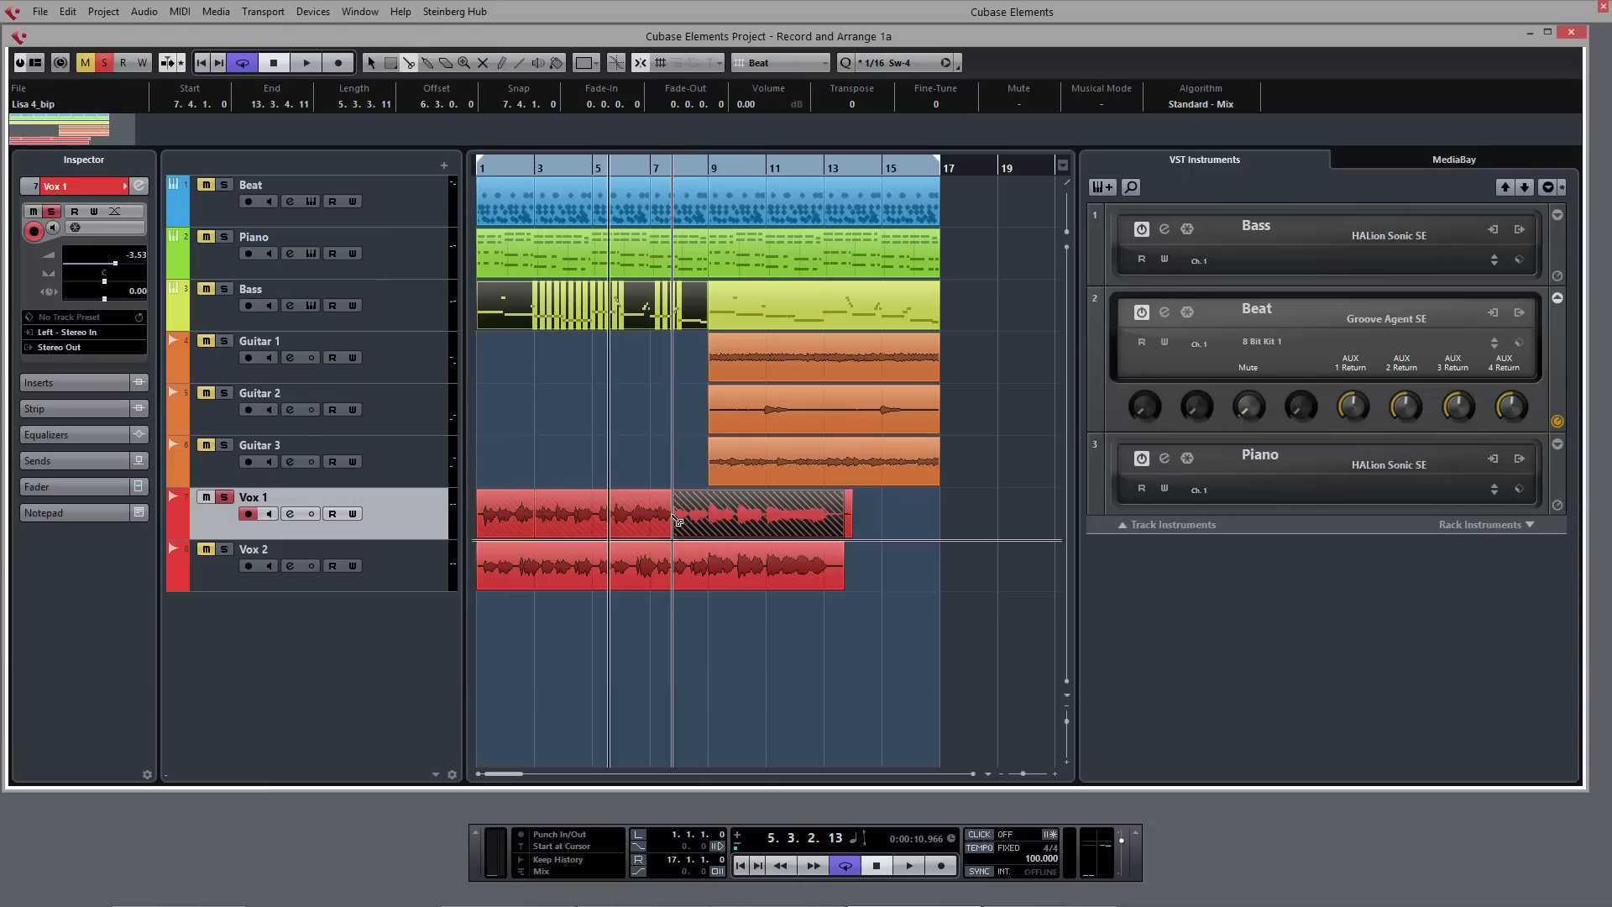
pyautogui.click(758, 538)
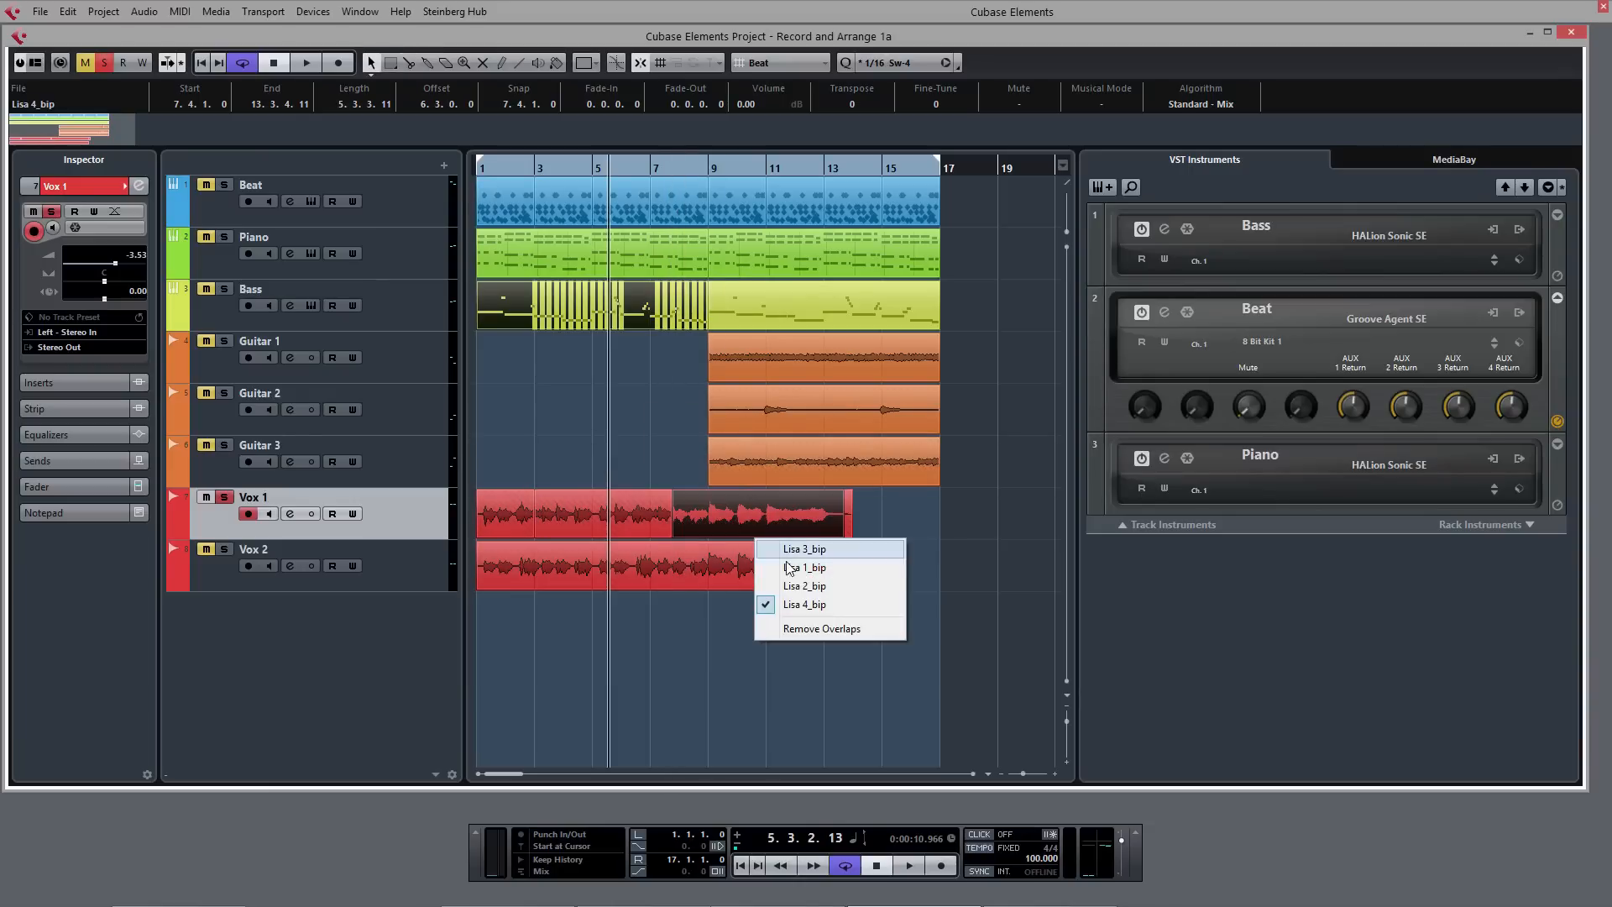
pyautogui.click(810, 557)
# - Play the compiled Vox 1 vocal from the start while checking which take is active in each section, then stop playback
pyautogui.press('Home')
pyautogui.press('space')
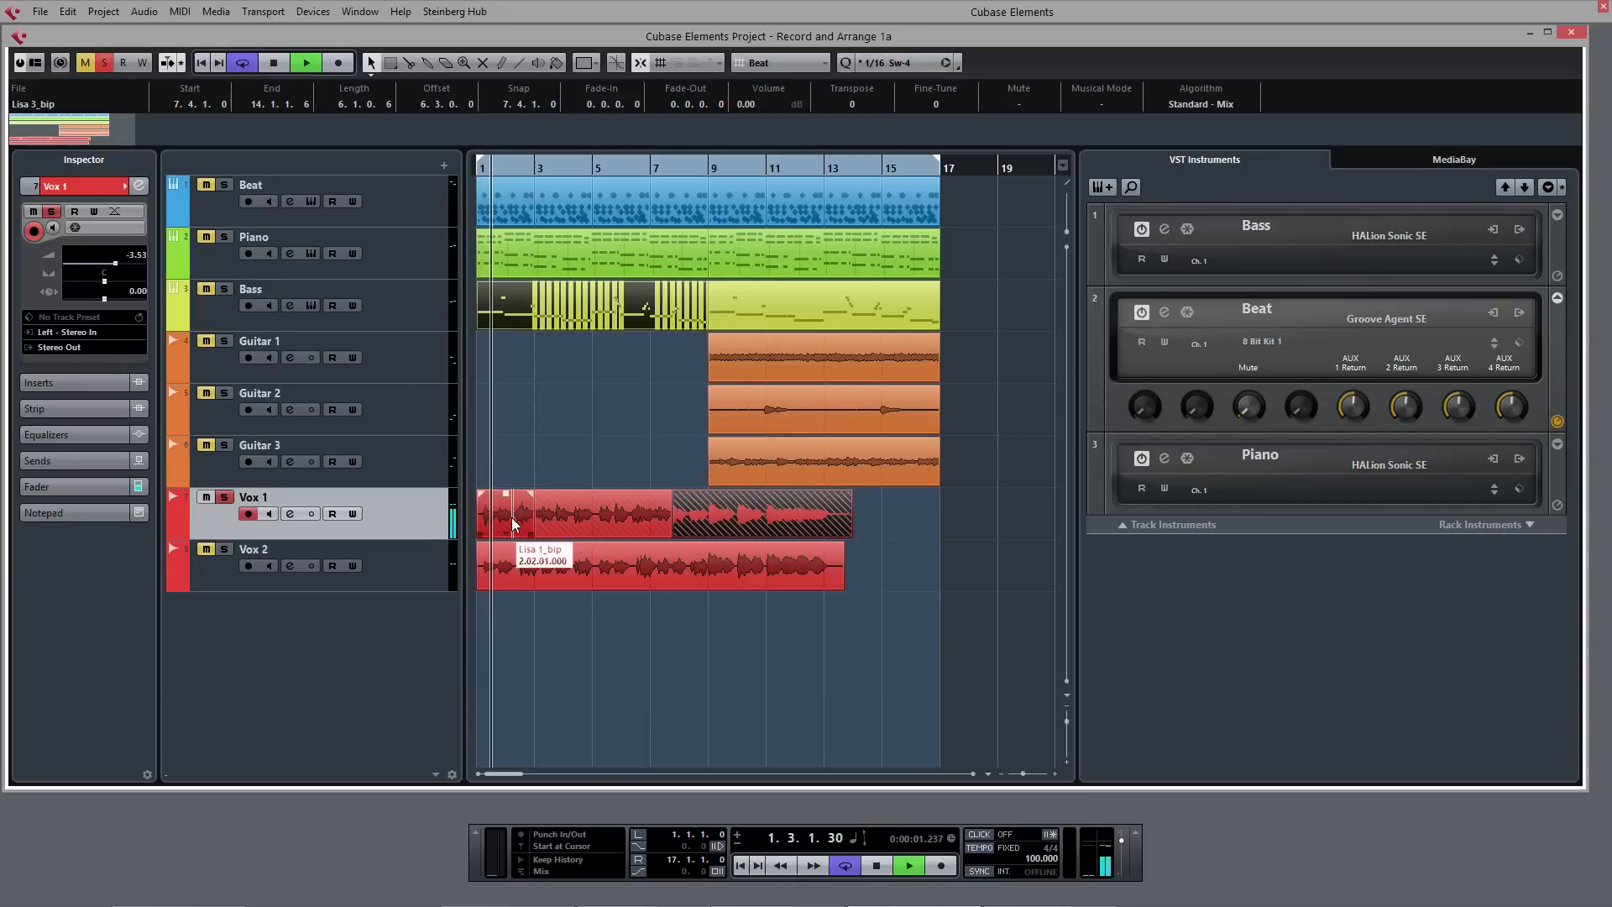
pyautogui.click(505, 537)
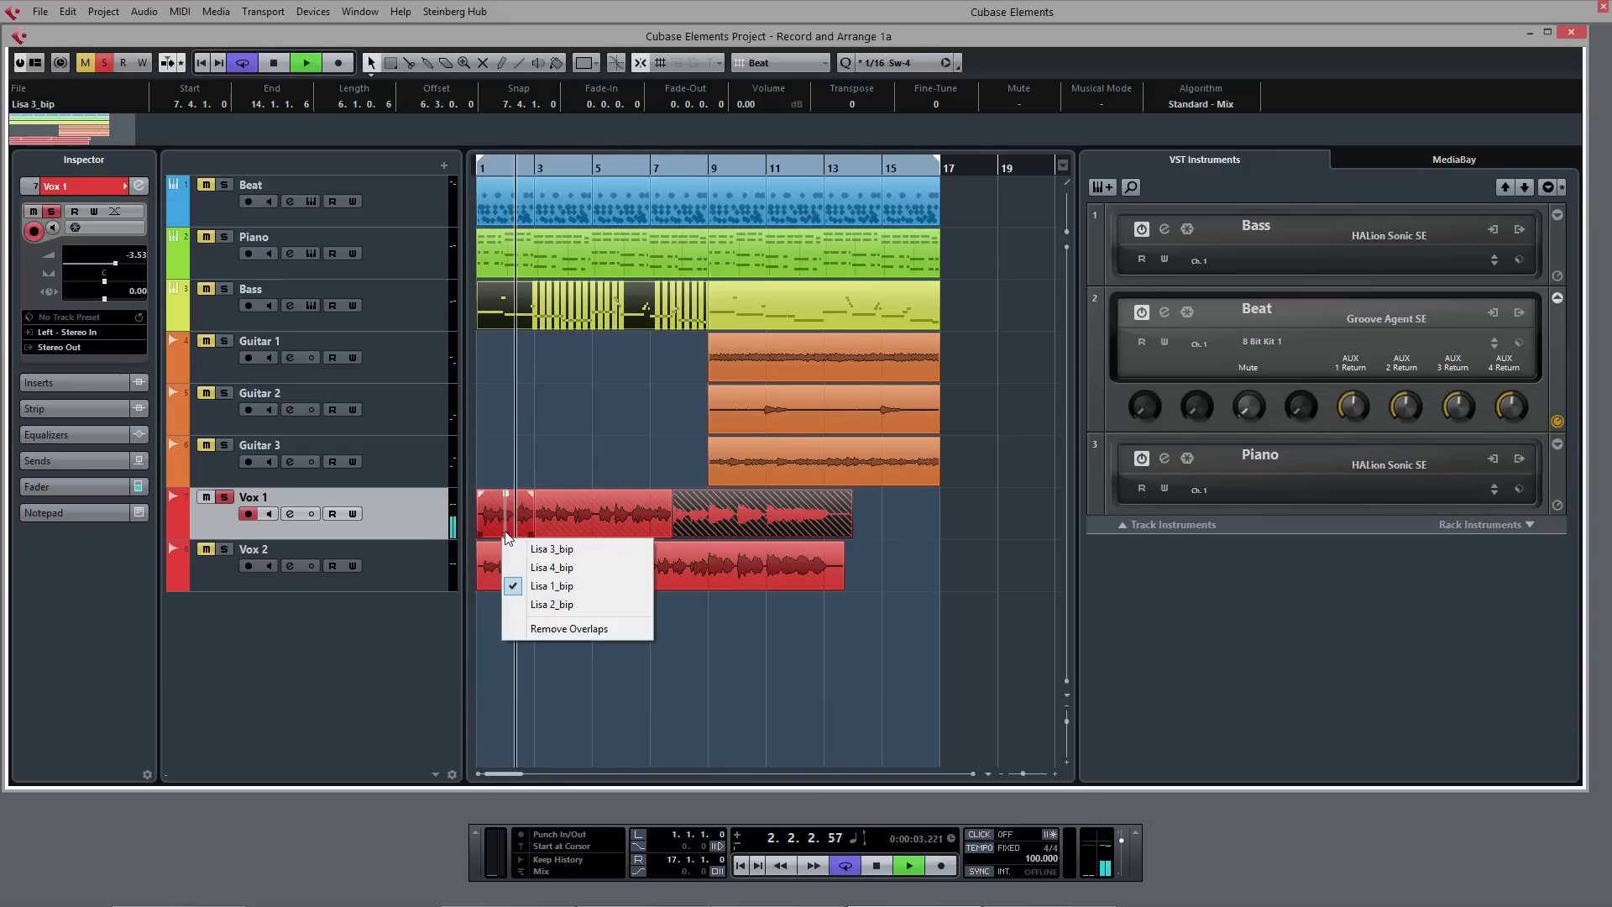
pyautogui.click(540, 477)
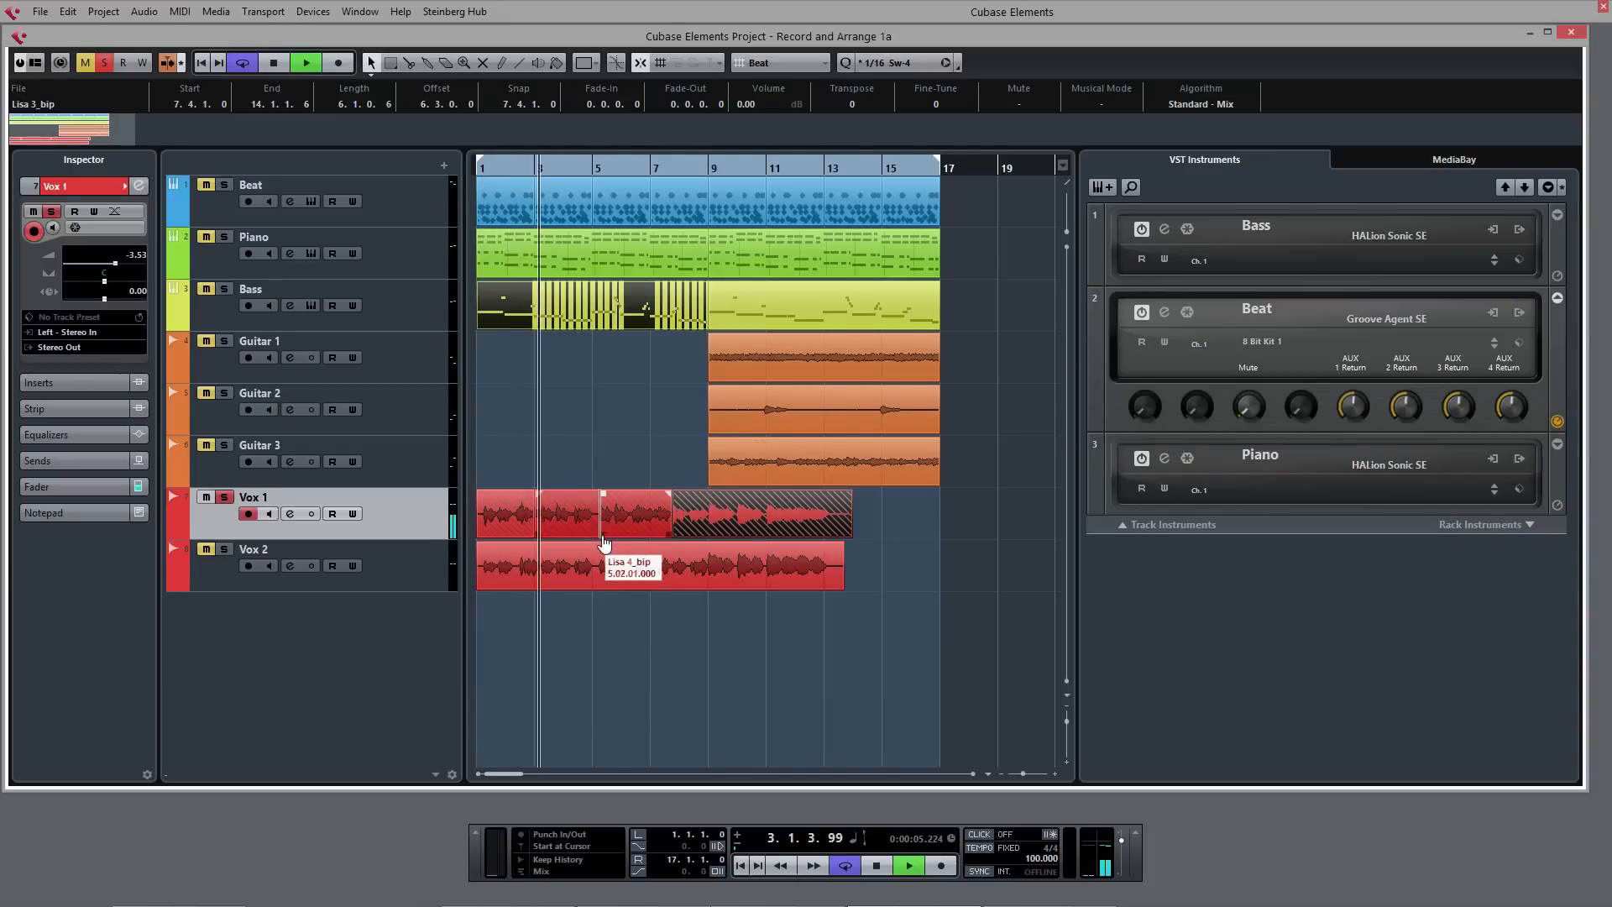
pyautogui.click(603, 537)
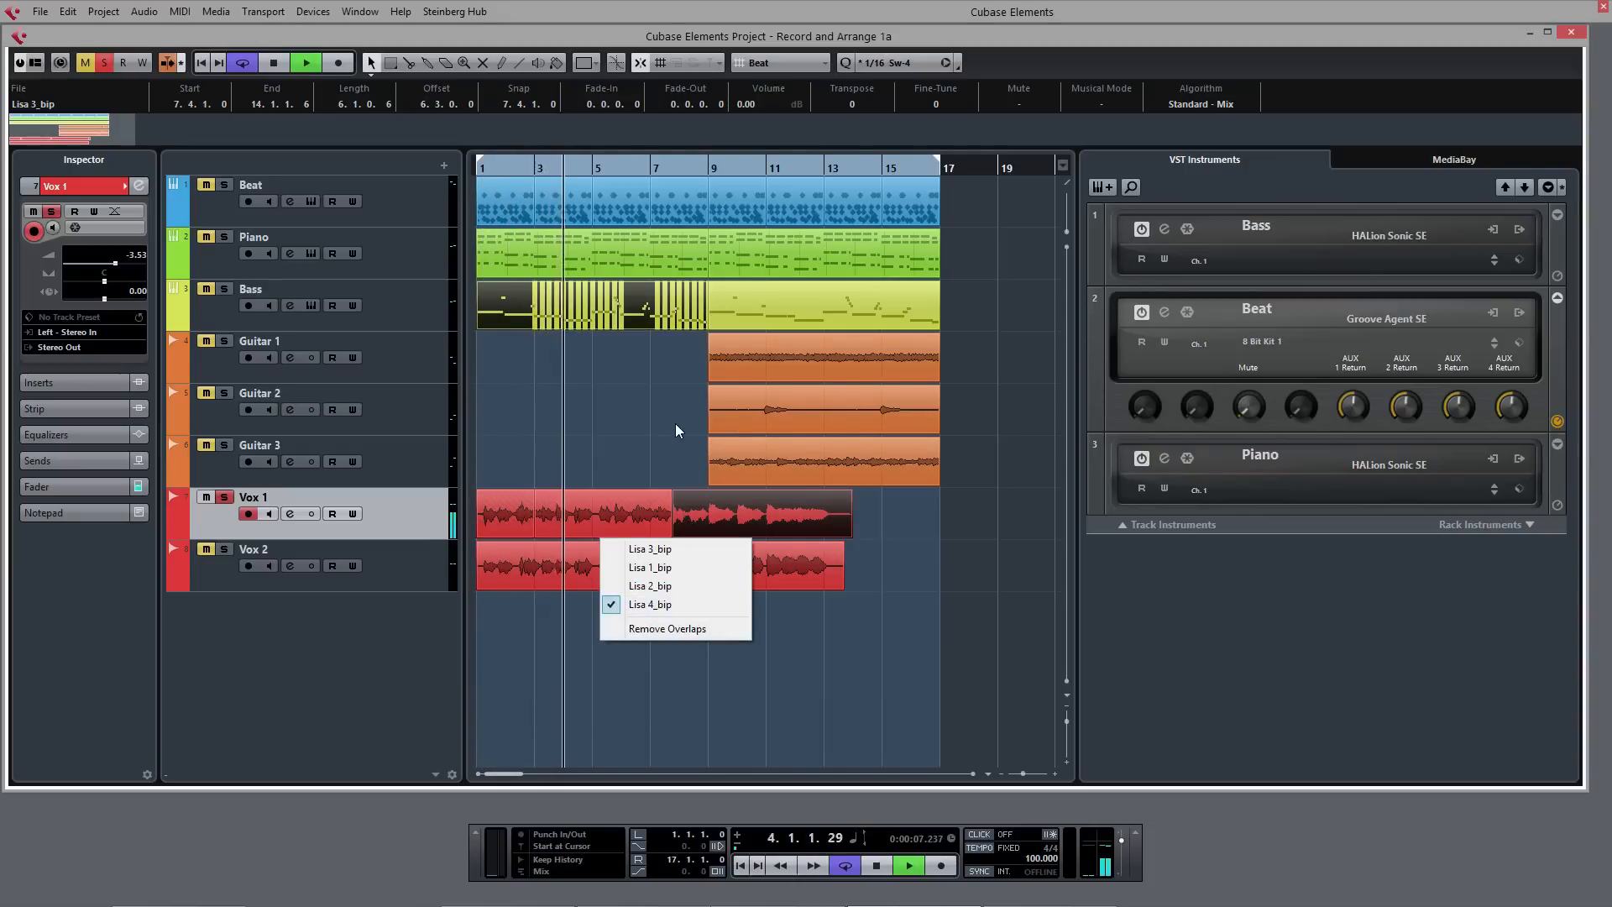
pyautogui.click(692, 610)
pyautogui.click(760, 537)
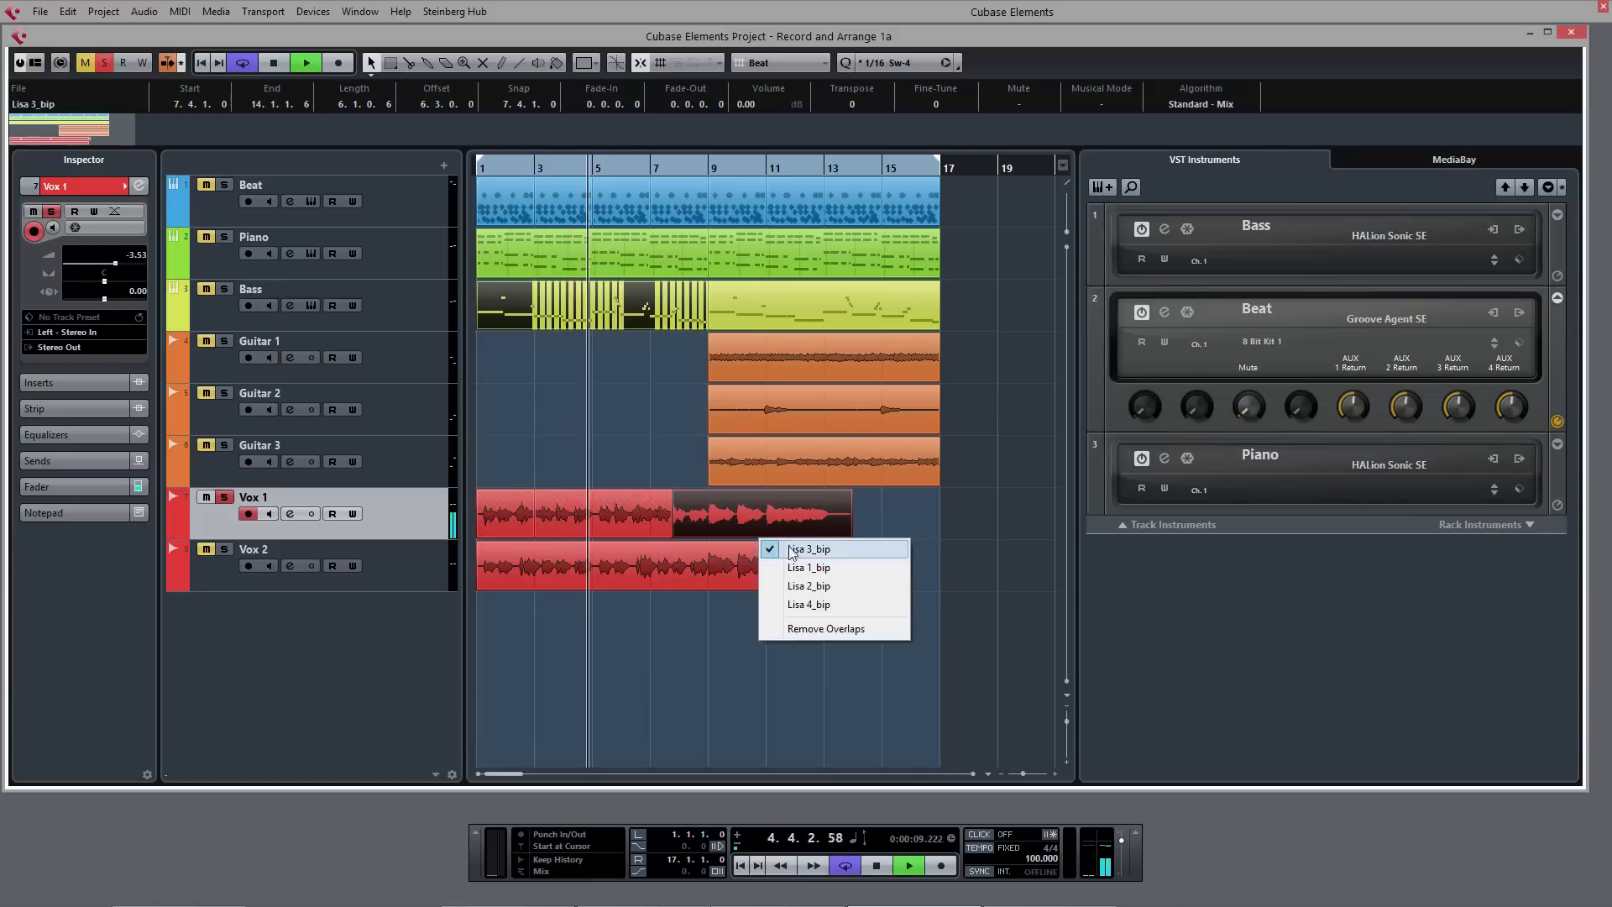
pyautogui.click(803, 550)
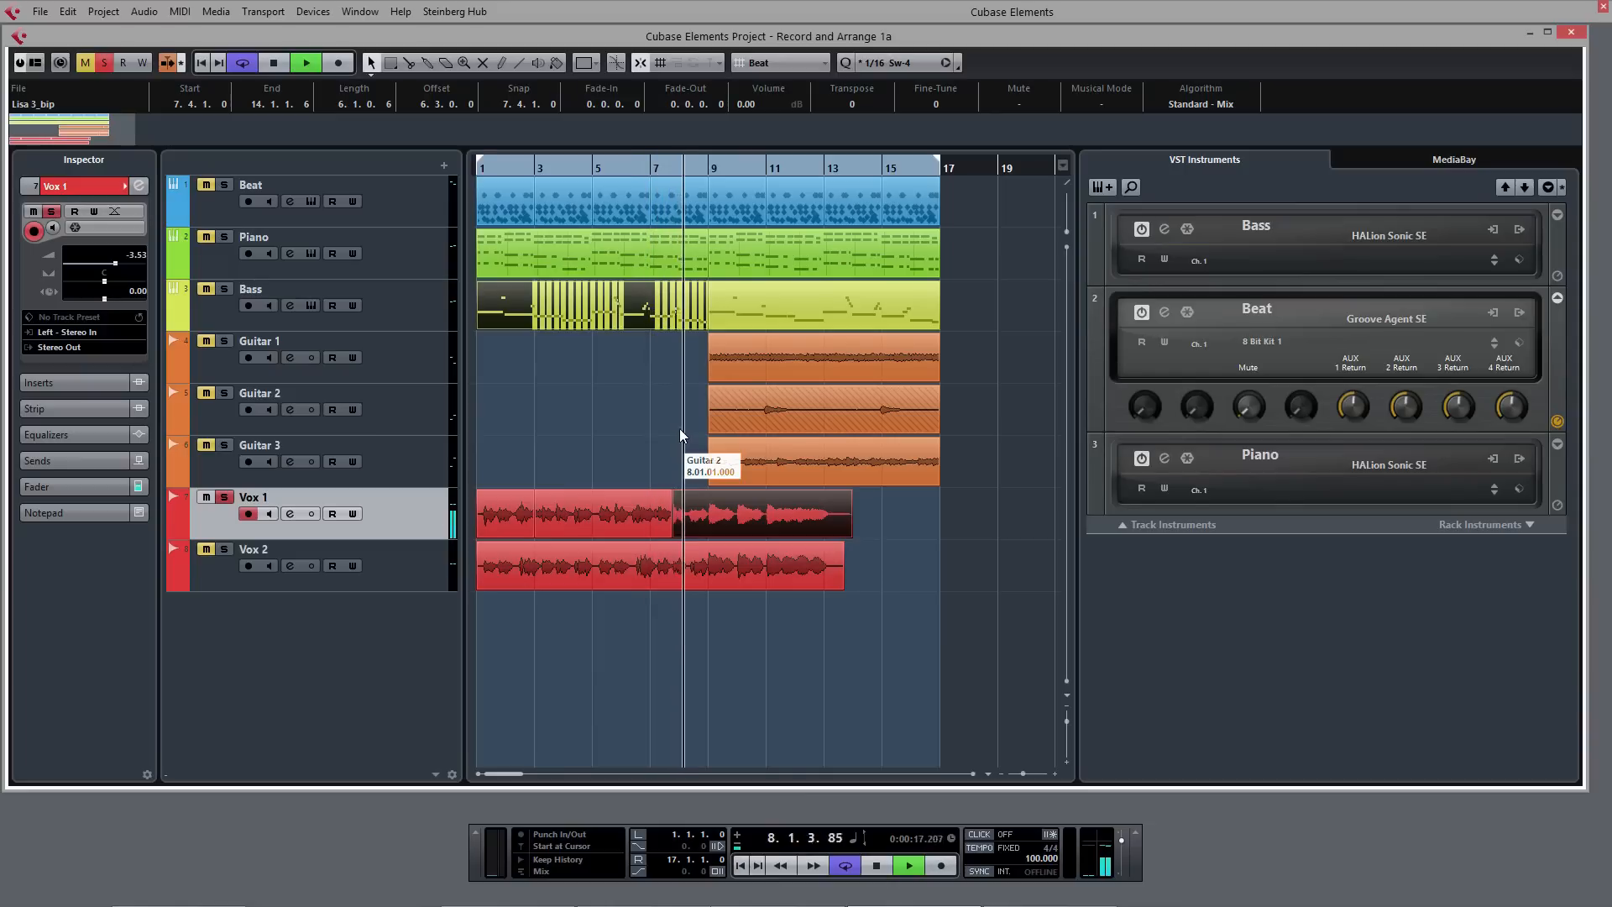
pyautogui.press('space')
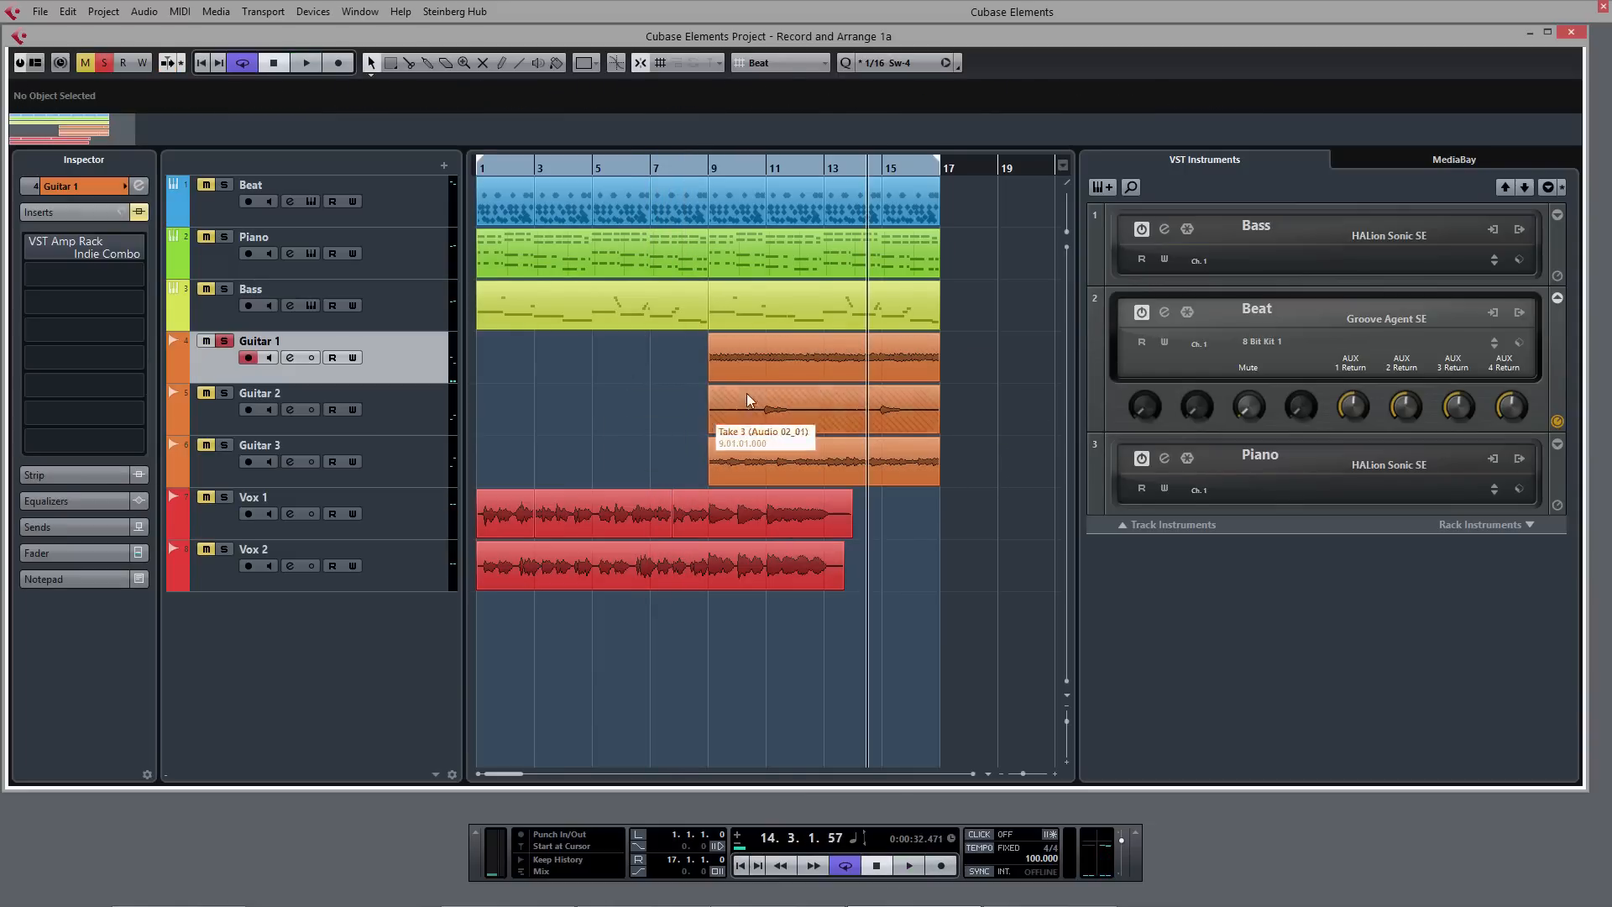
# - Check the list of recorded takes on Guitar 1 and play the soloed track from bar 9
pyautogui.click(824, 380)
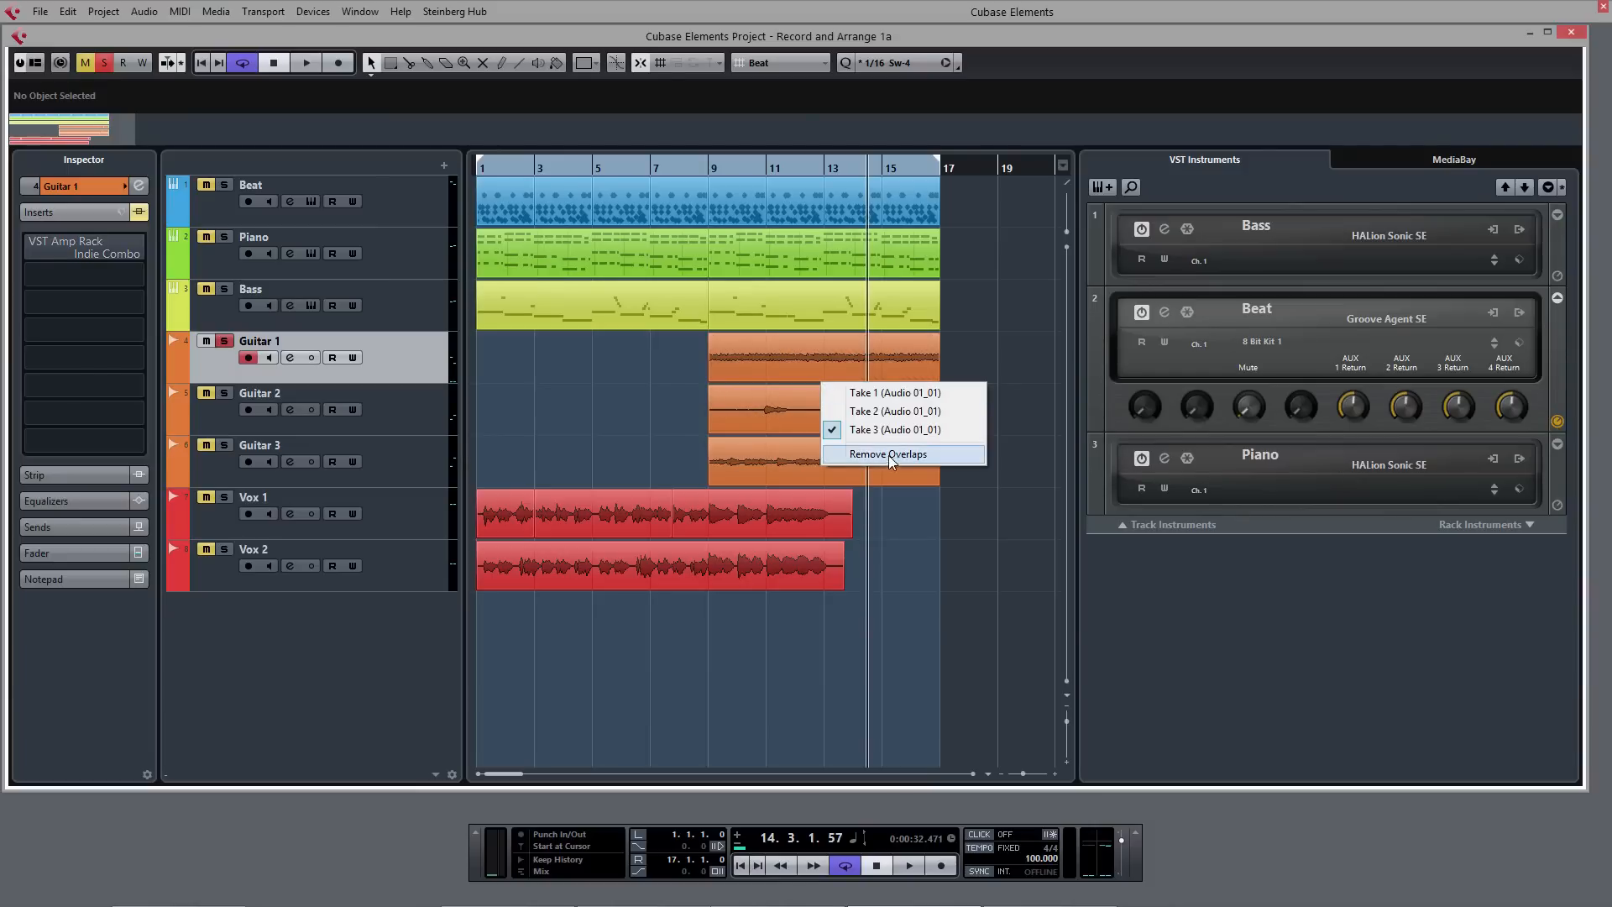
pyautogui.click(623, 403)
pyautogui.click(708, 170)
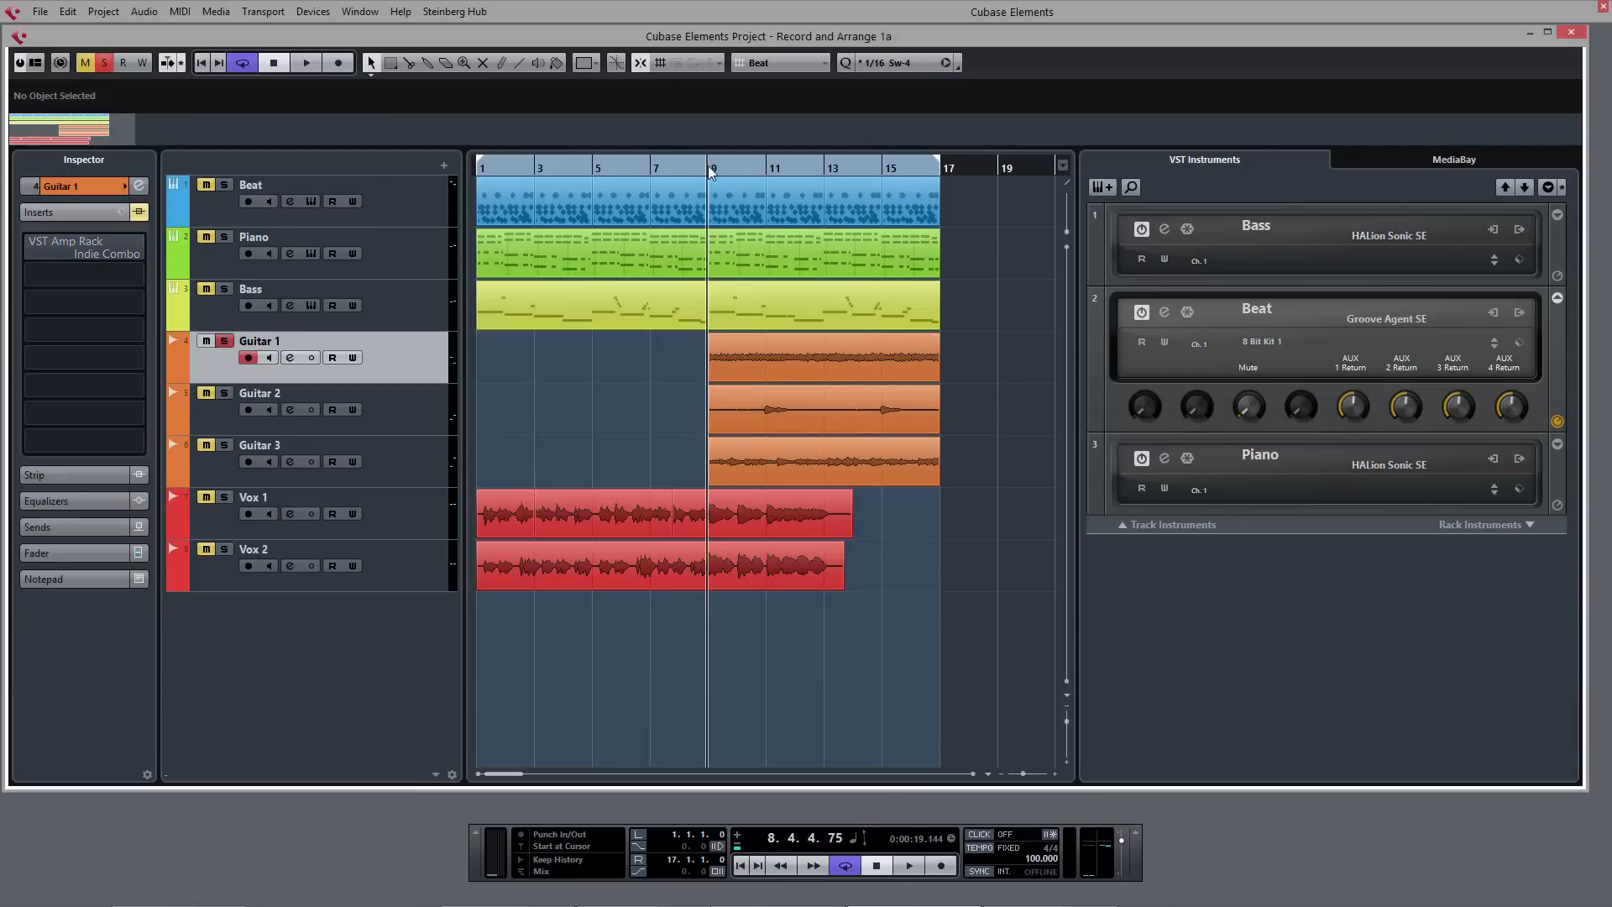
pyautogui.press('space')
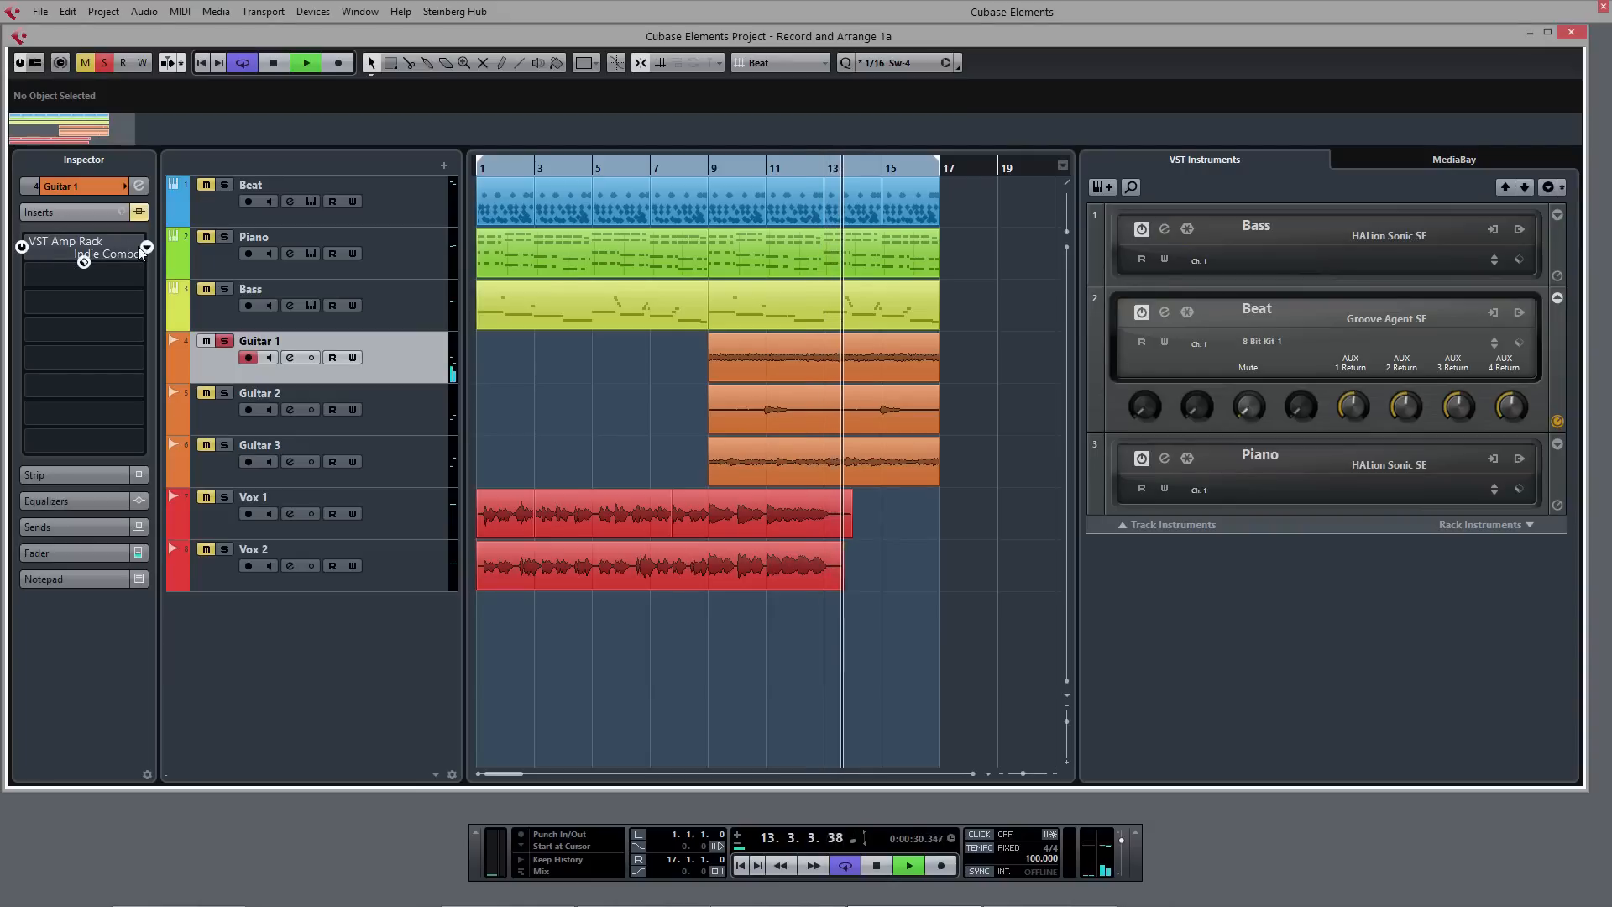
# - Review the amplifier, cabinet, post-effect, microphone and configuration pages of Guitar 1's VST Amp Rack insert, then close it
pyautogui.click(109, 254)
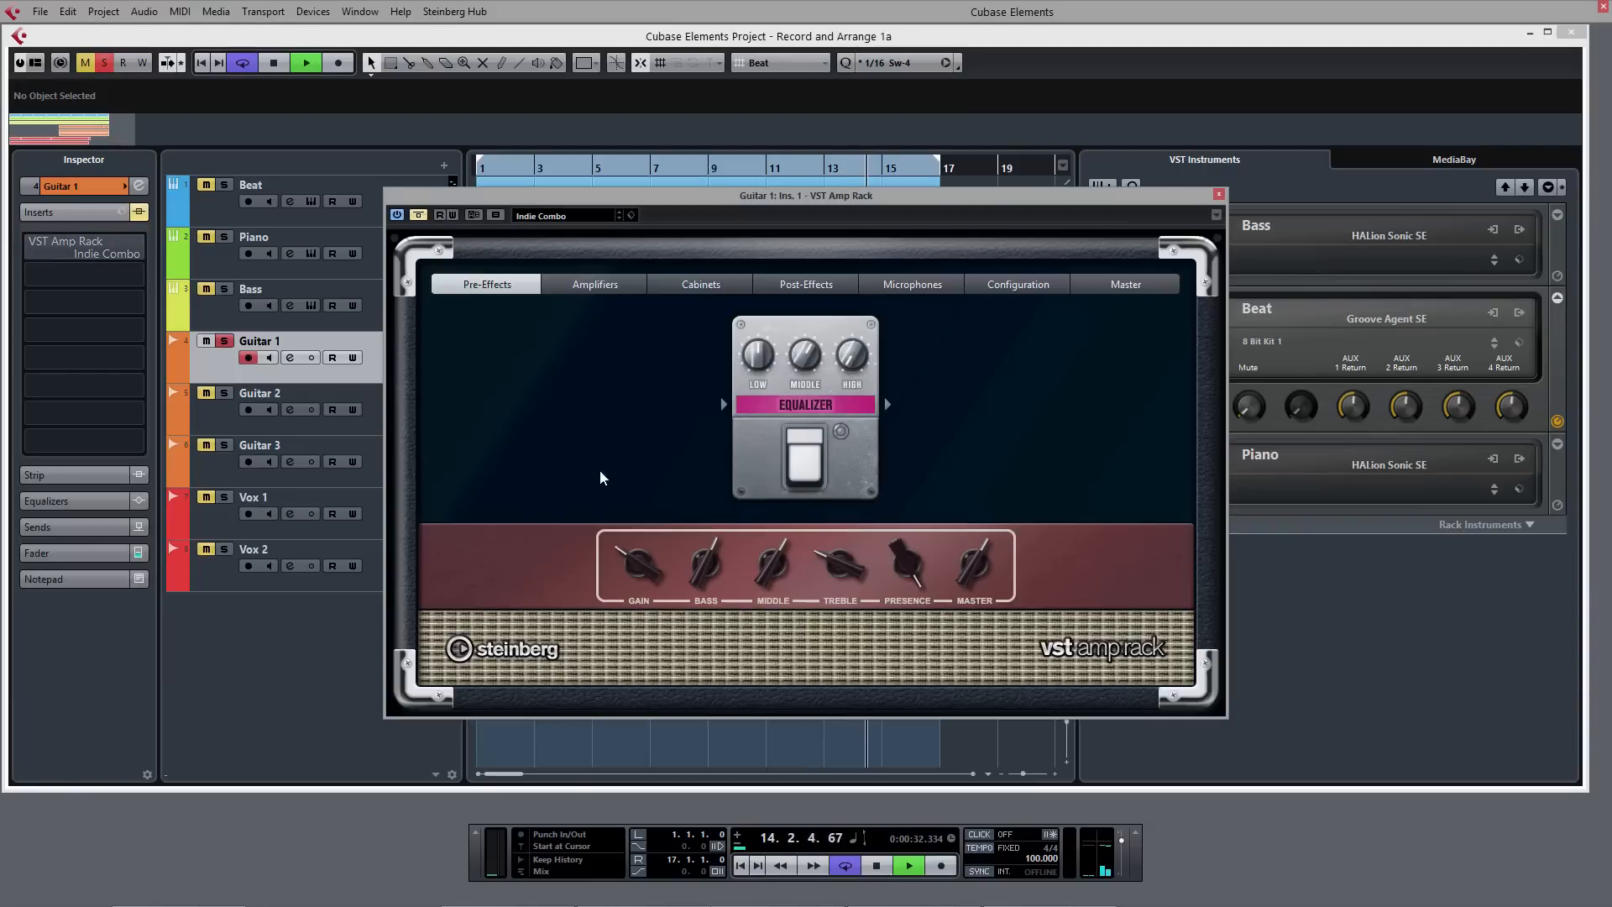
pyautogui.click(595, 284)
pyautogui.click(692, 285)
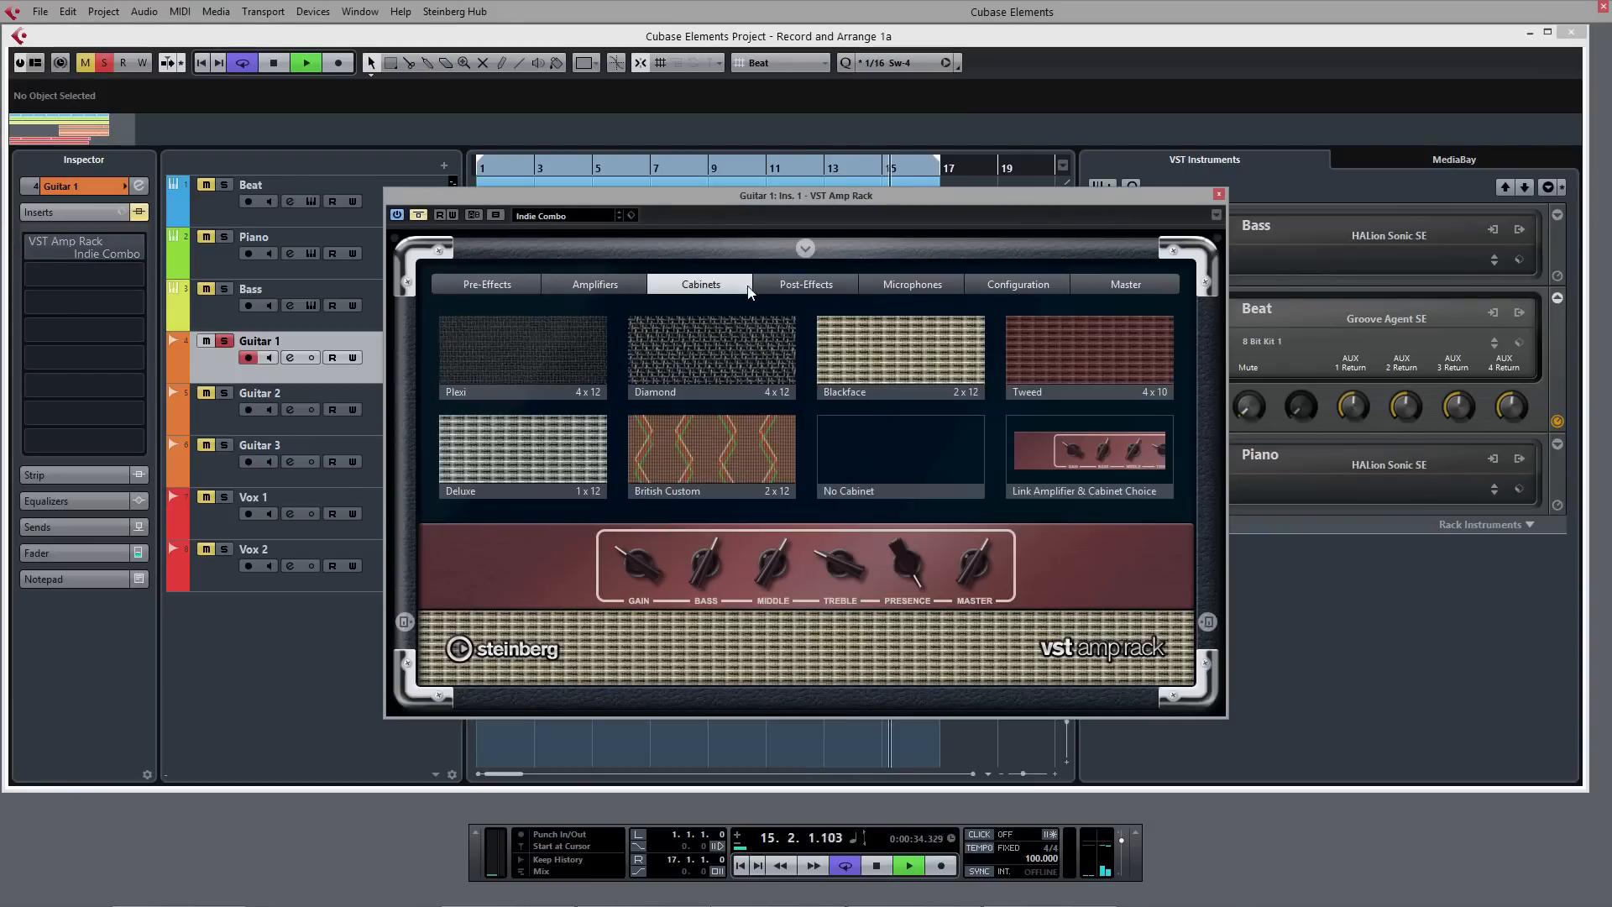
pyautogui.click(766, 285)
pyautogui.click(941, 285)
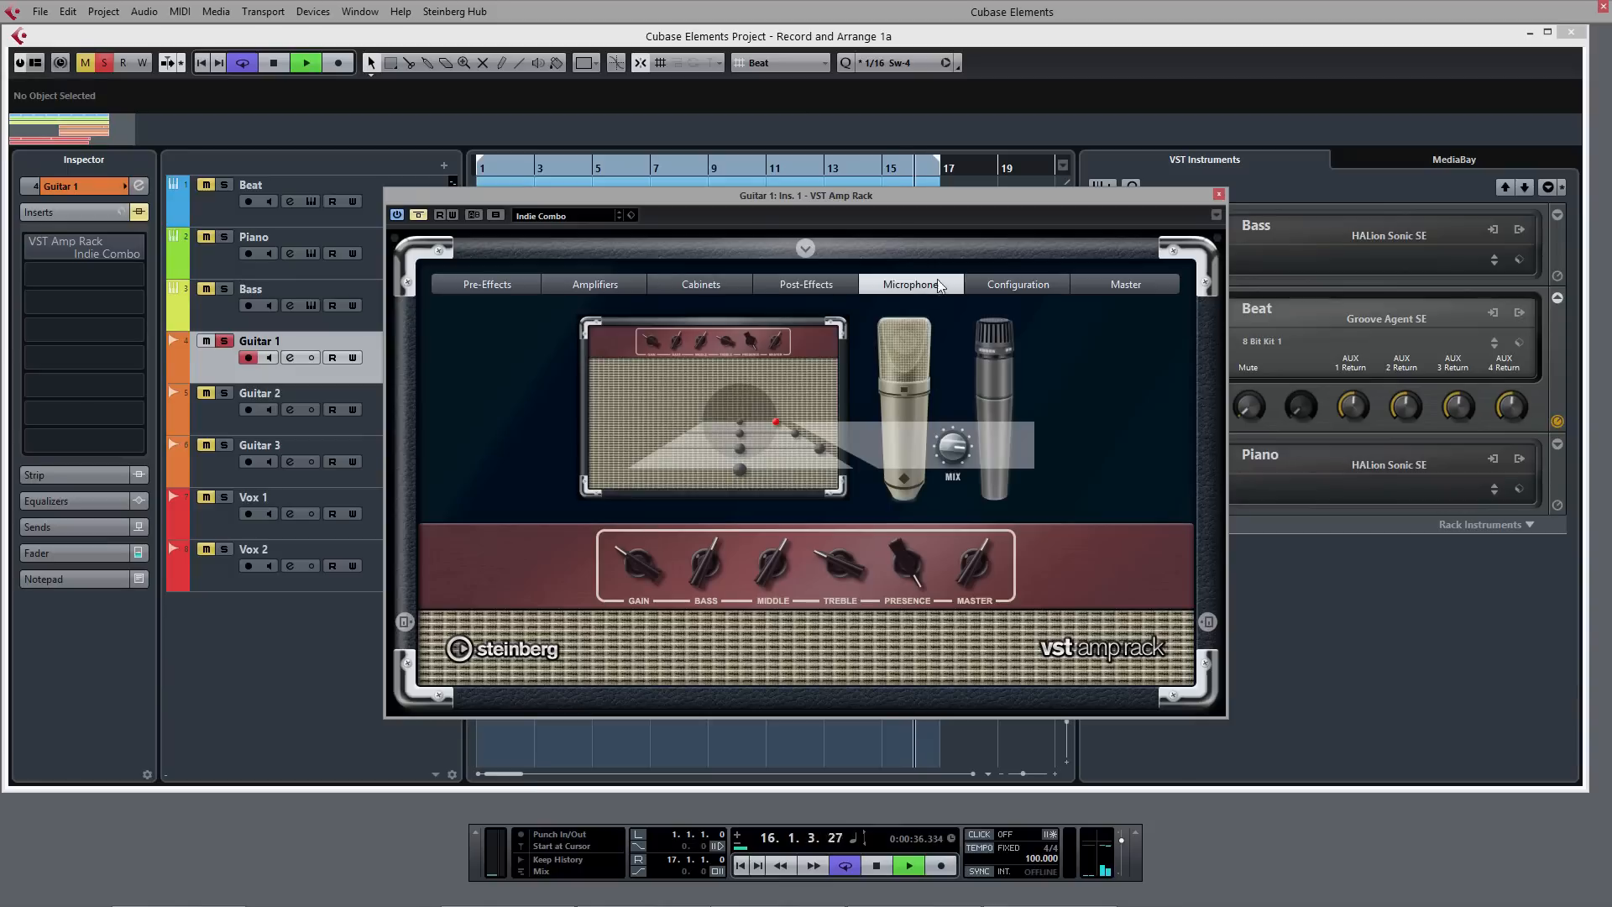
pyautogui.click(1025, 284)
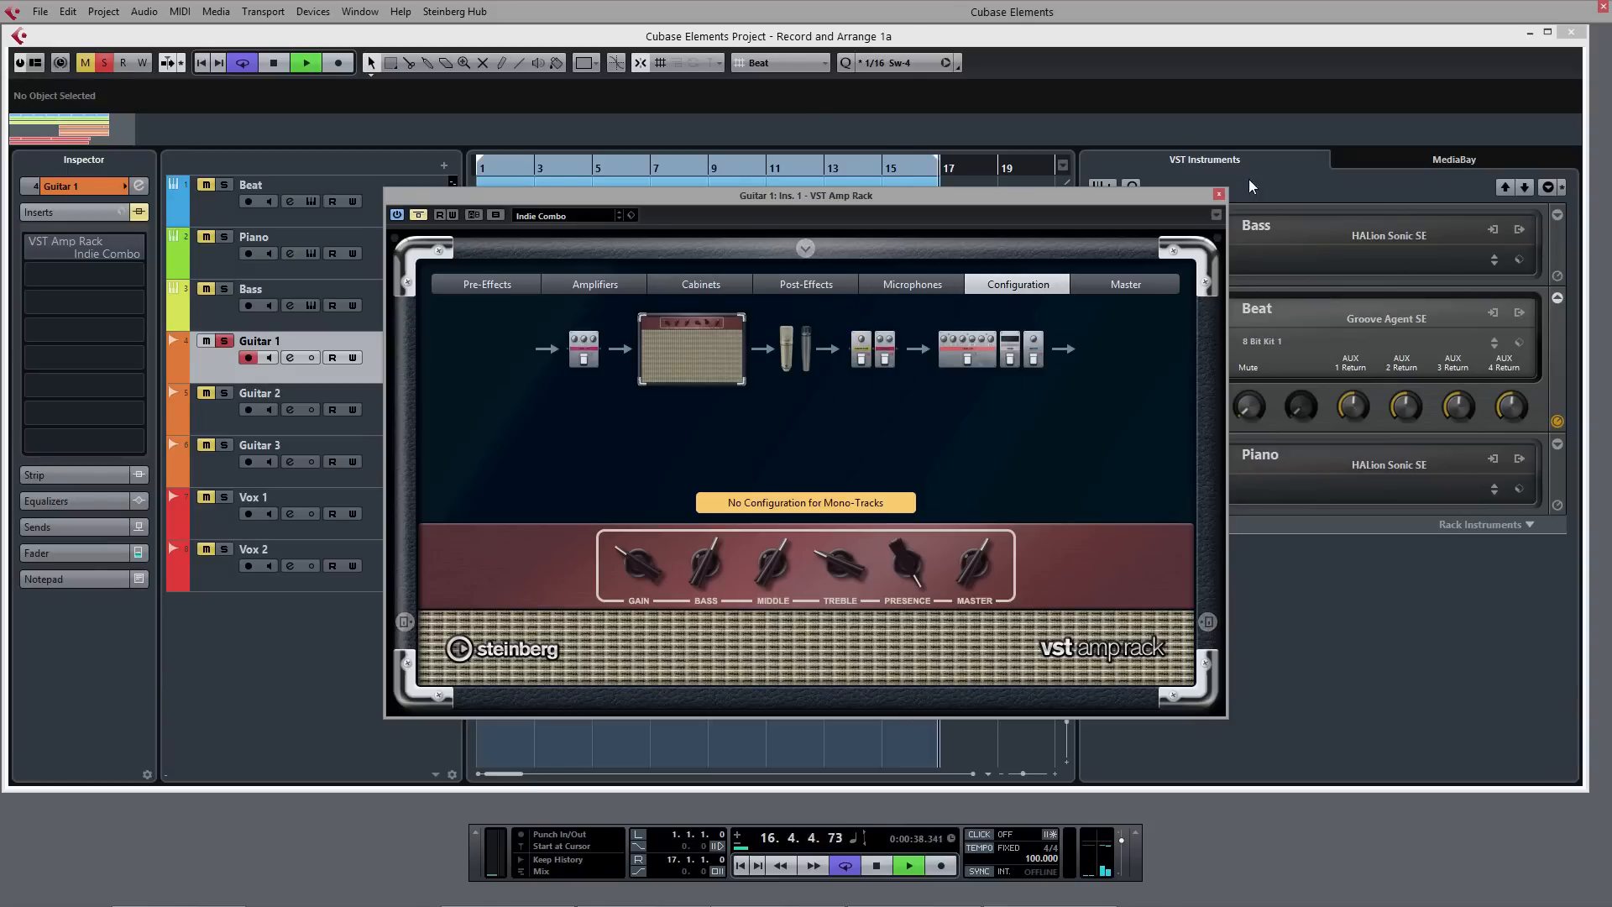
pyautogui.click(1219, 195)
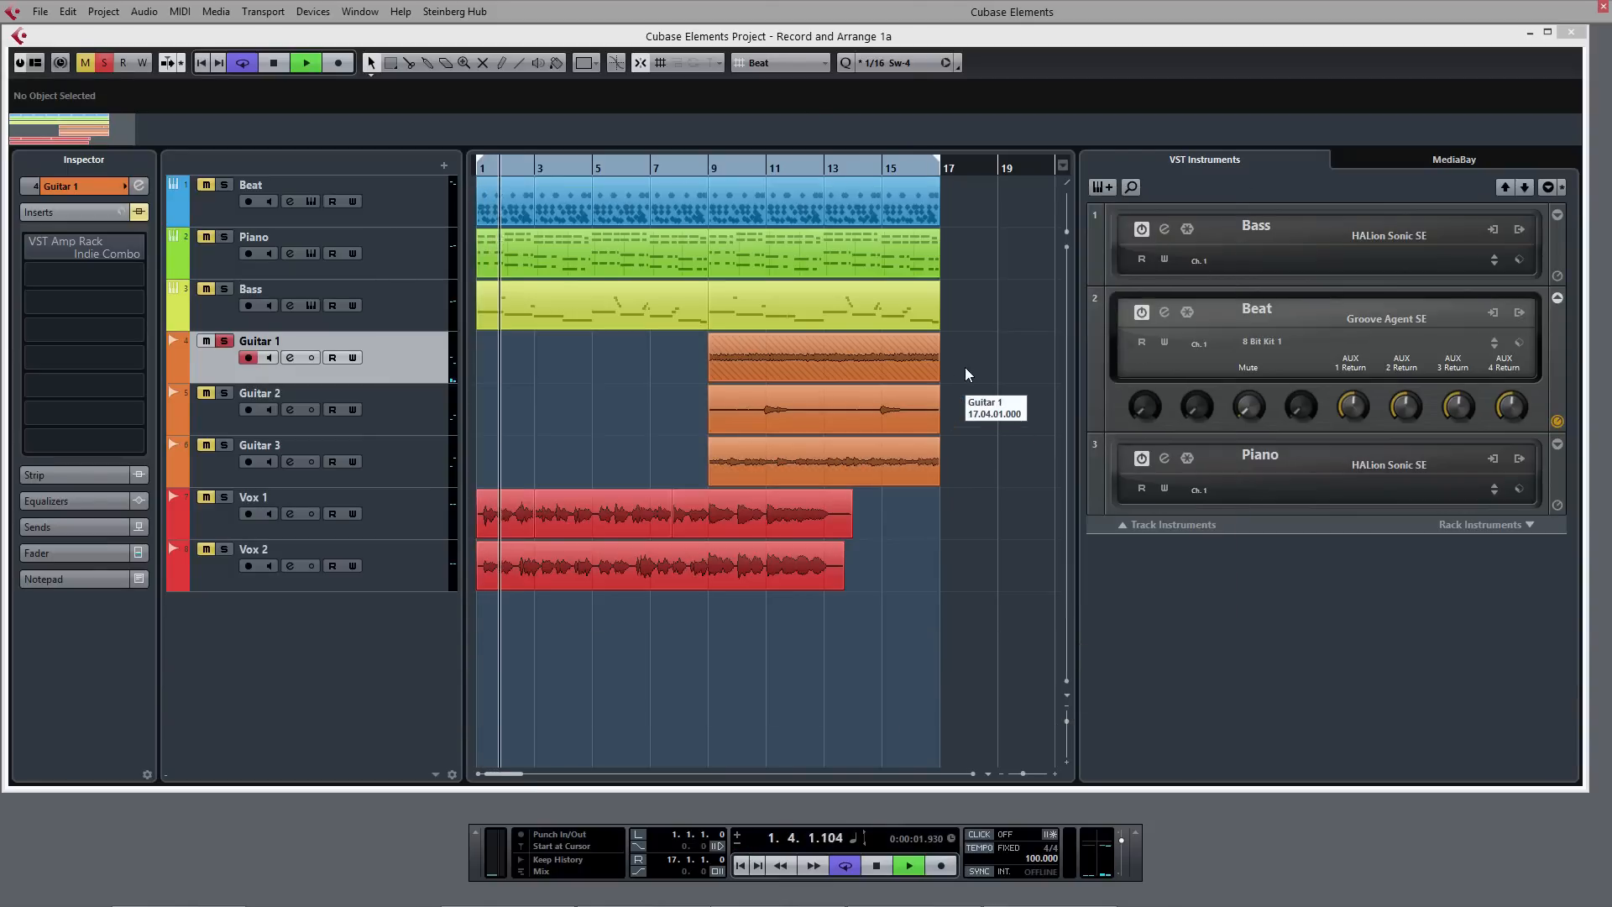
# - Play the soloed Guitar 1 from bar 9 with its inserts bypassed, then switch the VST Amp Rack insert back on
pyautogui.click(714, 164)
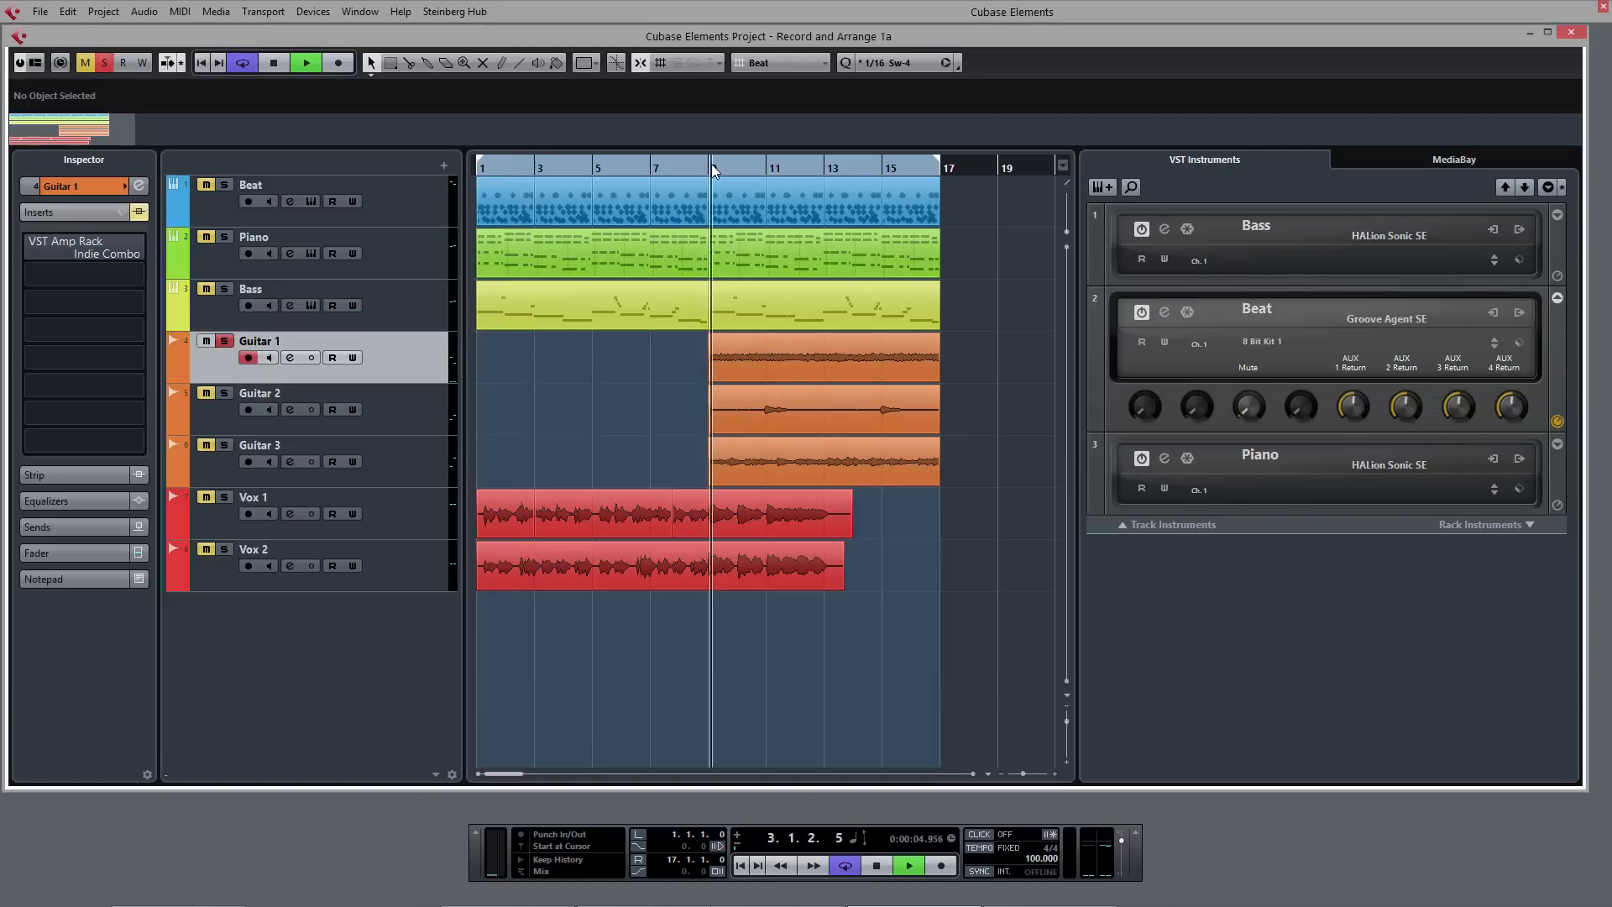
pyautogui.click(22, 246)
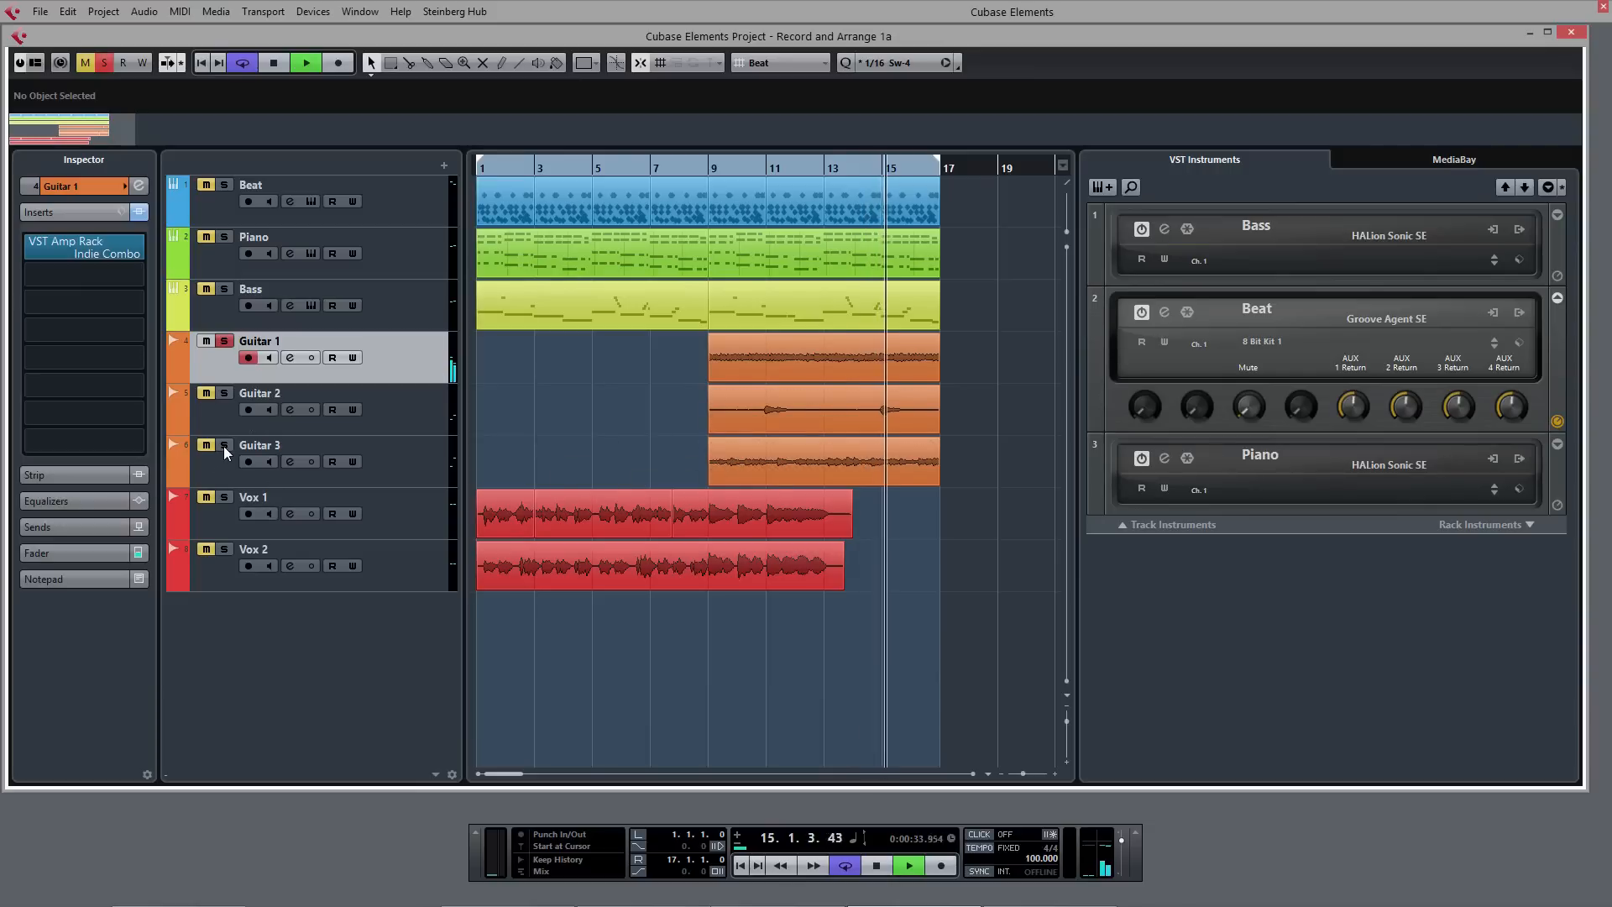
# - Solo Guitar 3 together with Guitar 1 and play both from bar 9, comparing the two tracks' inserts
pyautogui.click(423, 461)
pyautogui.click(714, 168)
pyautogui.click(418, 359)
pyautogui.click(415, 461)
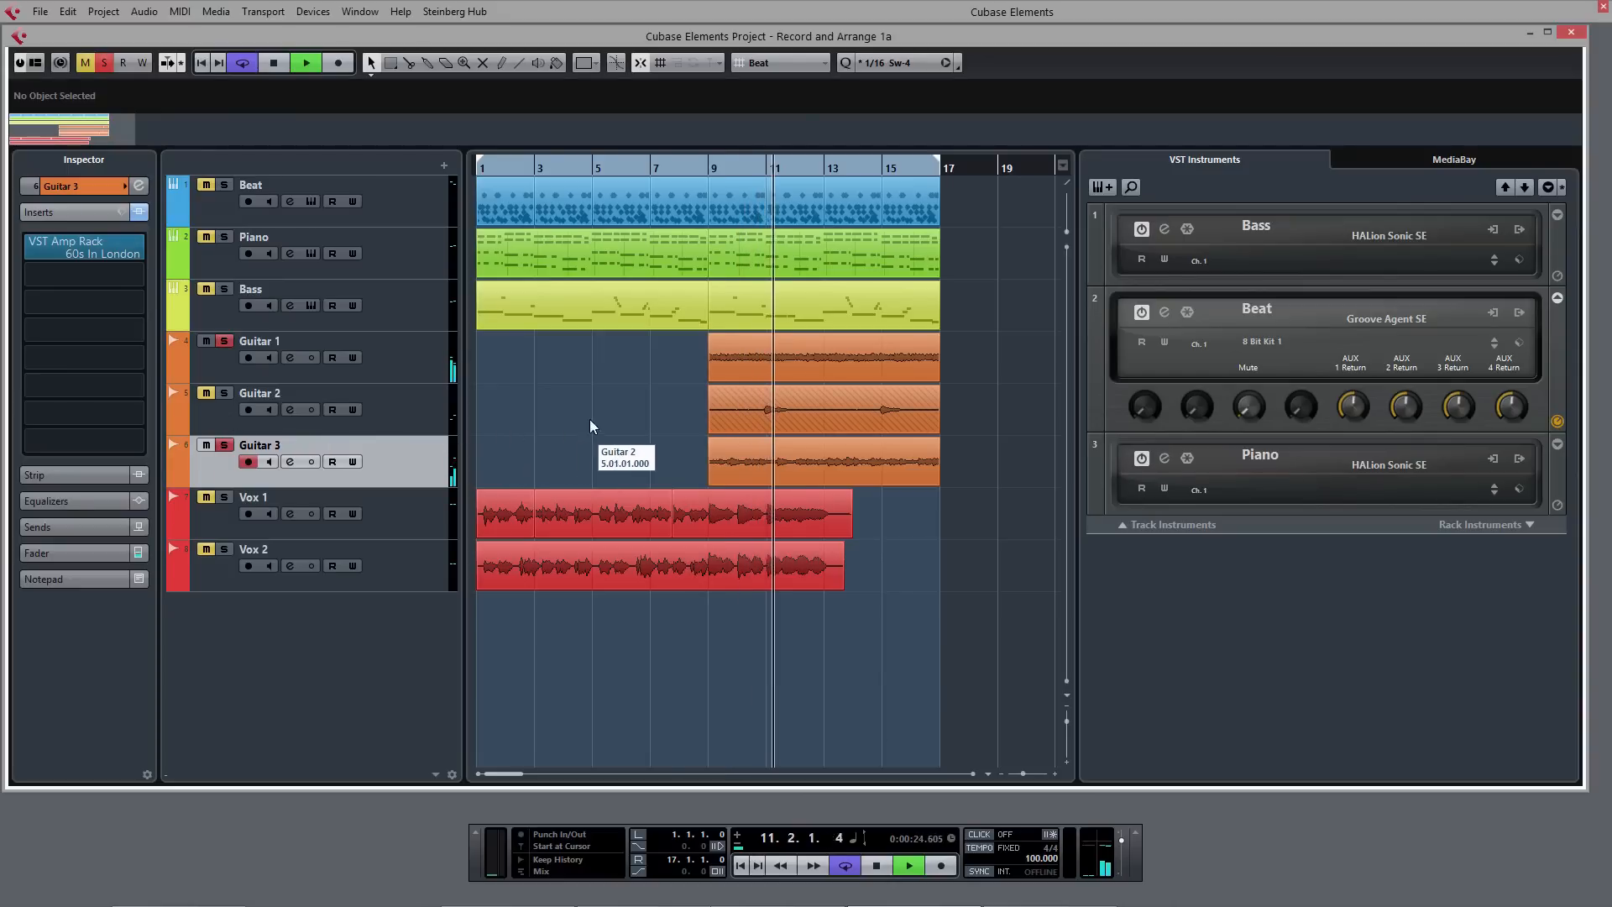
# - Solo only Guitar 2 and play its part from shortly before bar 11 with its VST Amp Rack insert active
pyautogui.click(434, 417)
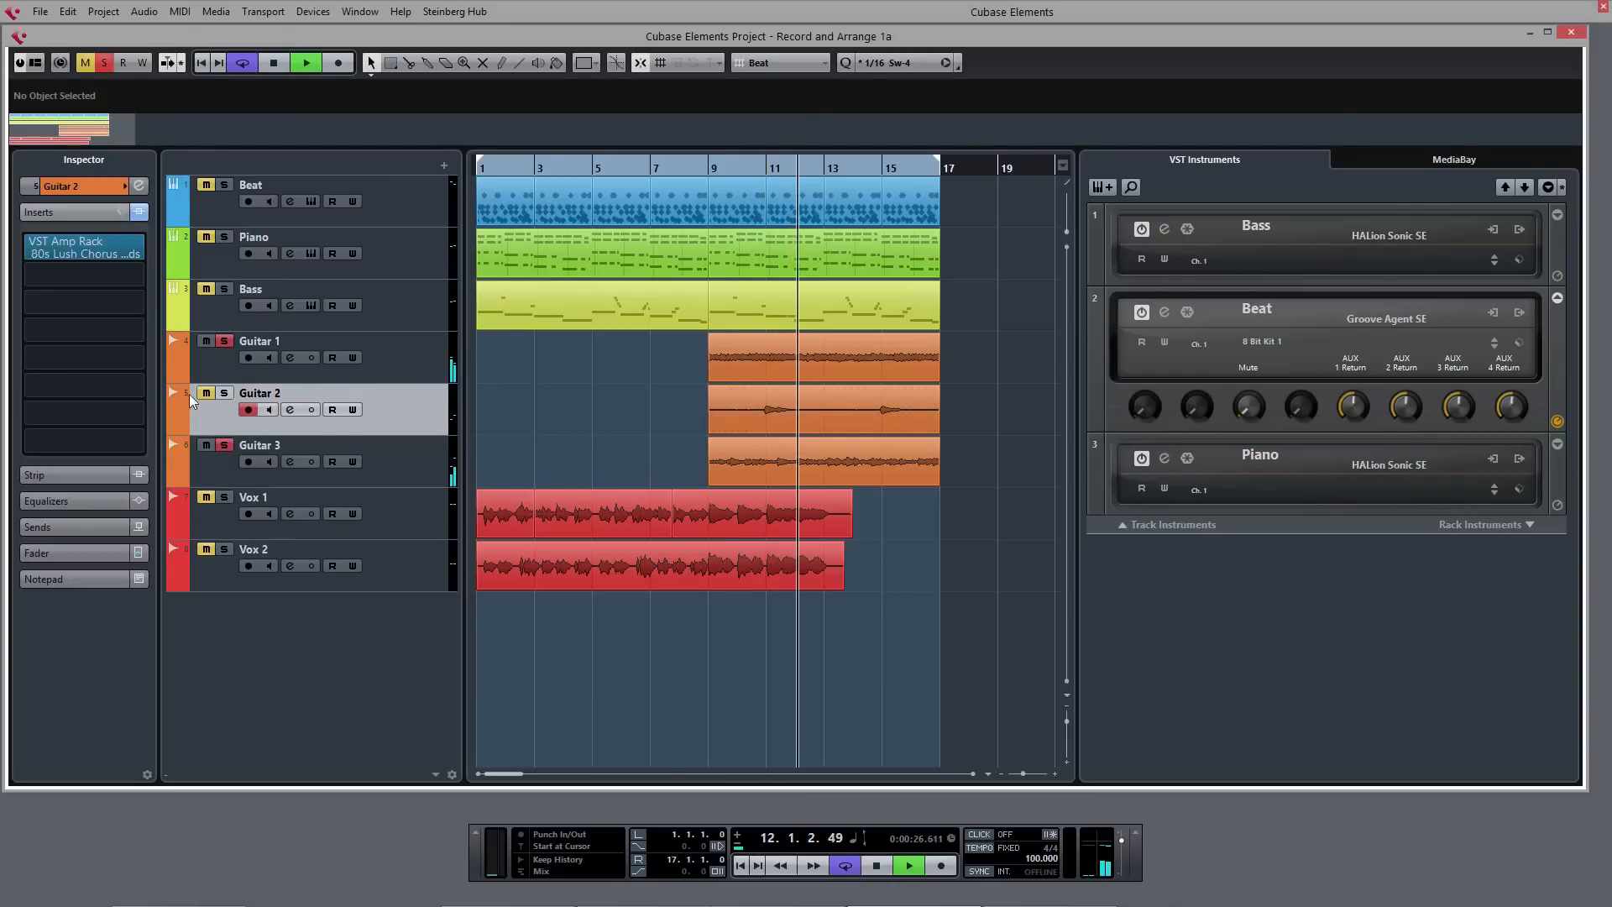
pyautogui.click(225, 395)
pyautogui.click(756, 168)
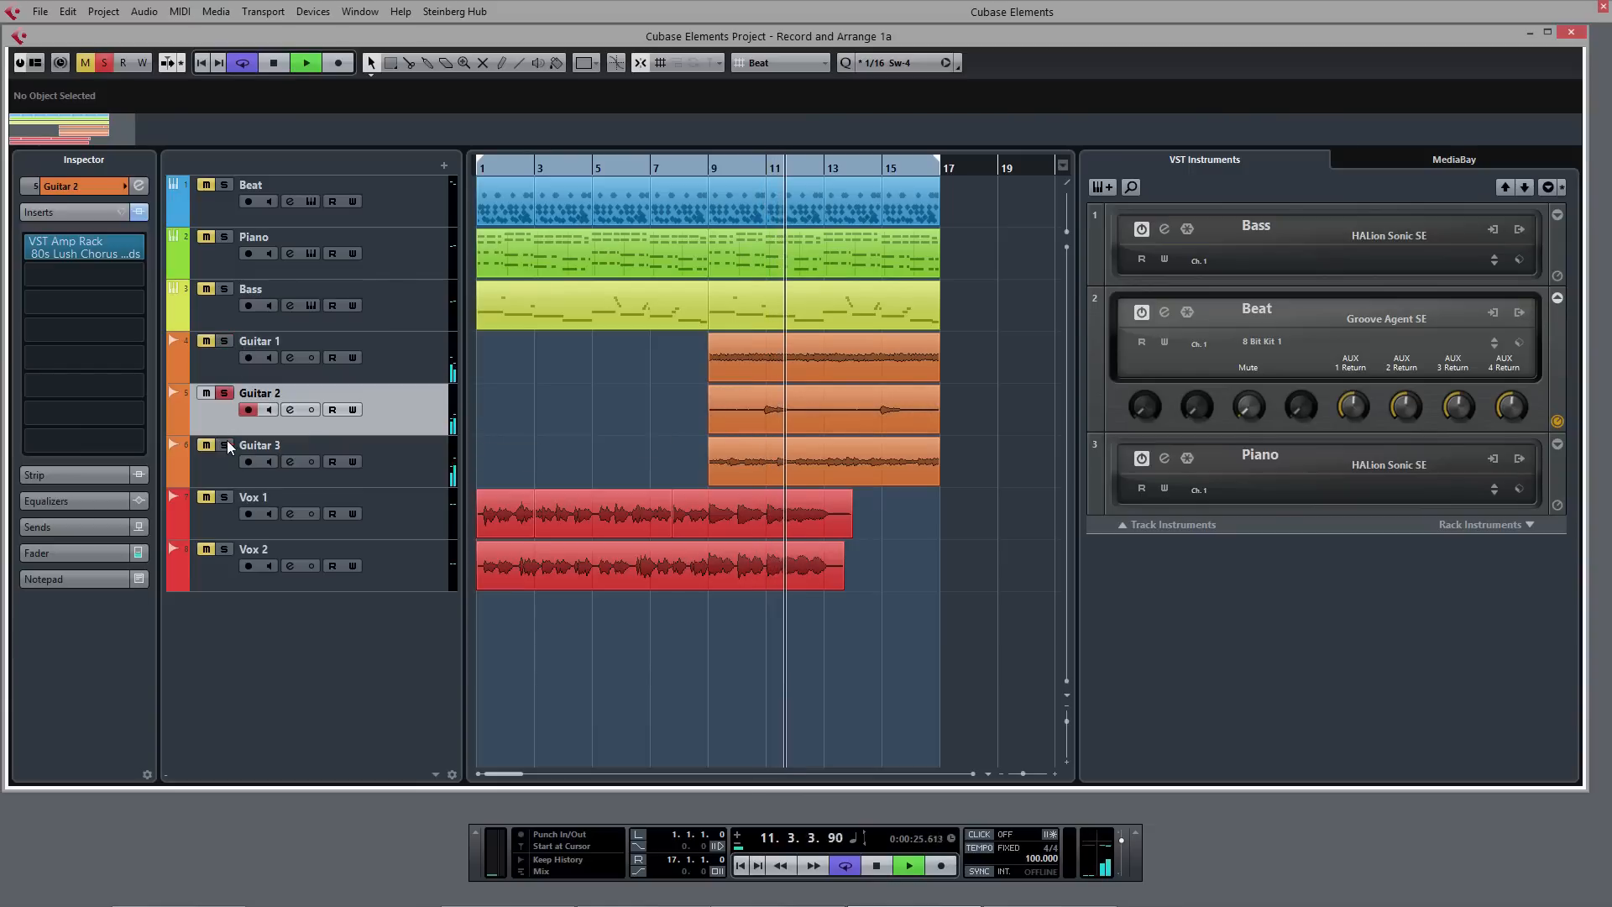
pyautogui.click(758, 166)
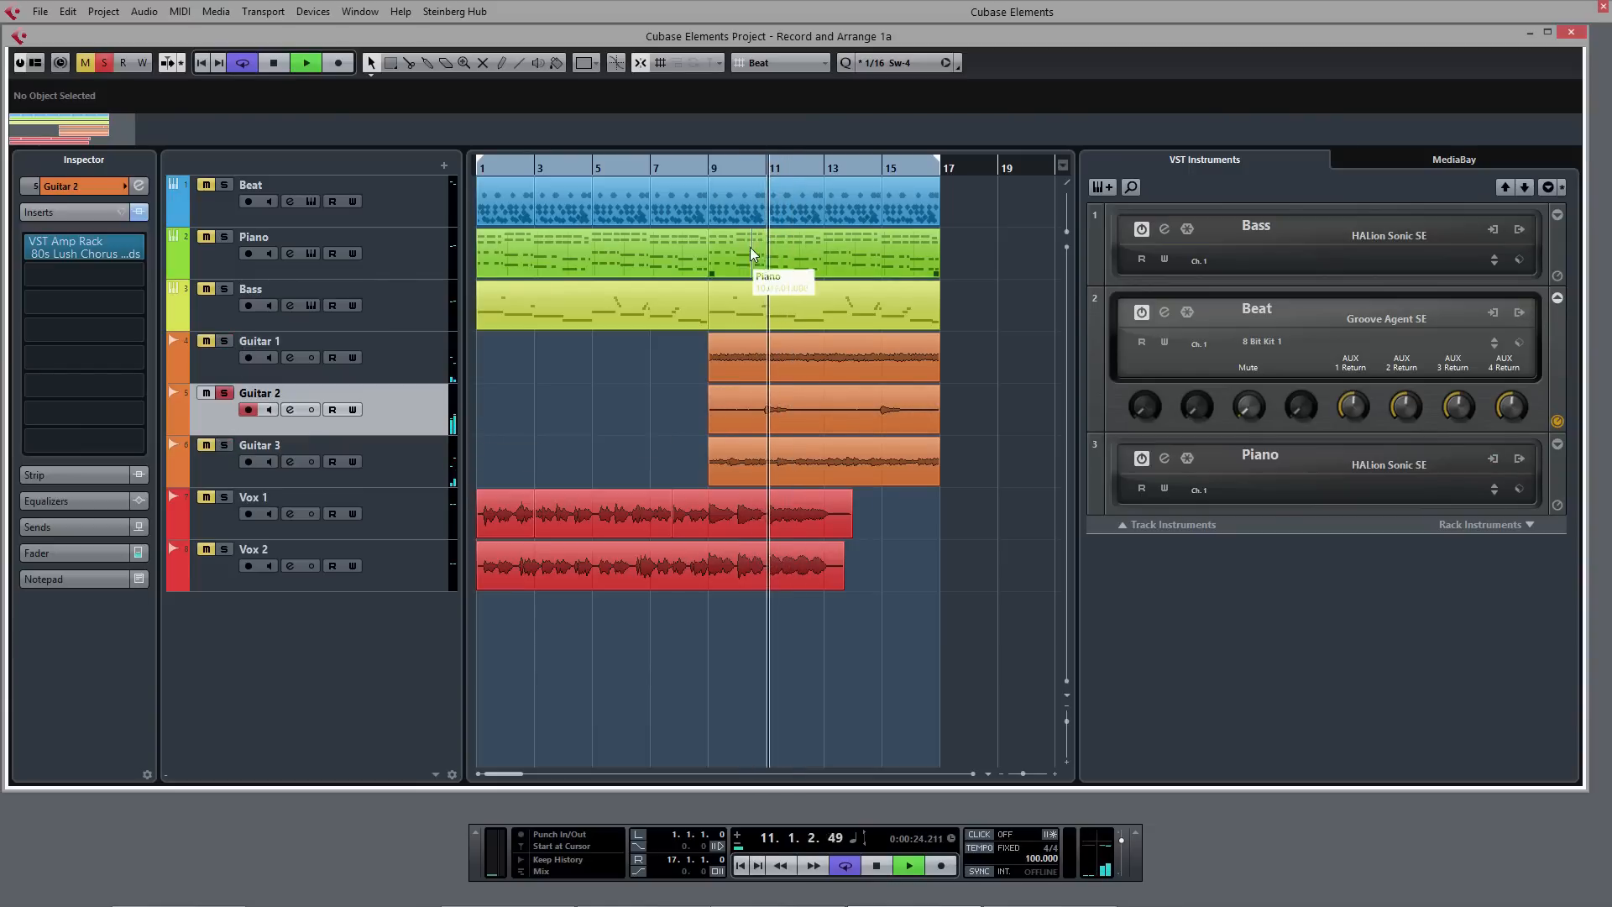
# - Play Guitar 2 with its inserts bypassed to hear the dry sound, then stop playback and reactivate the VST Amp Rack insert
pyautogui.press('space')
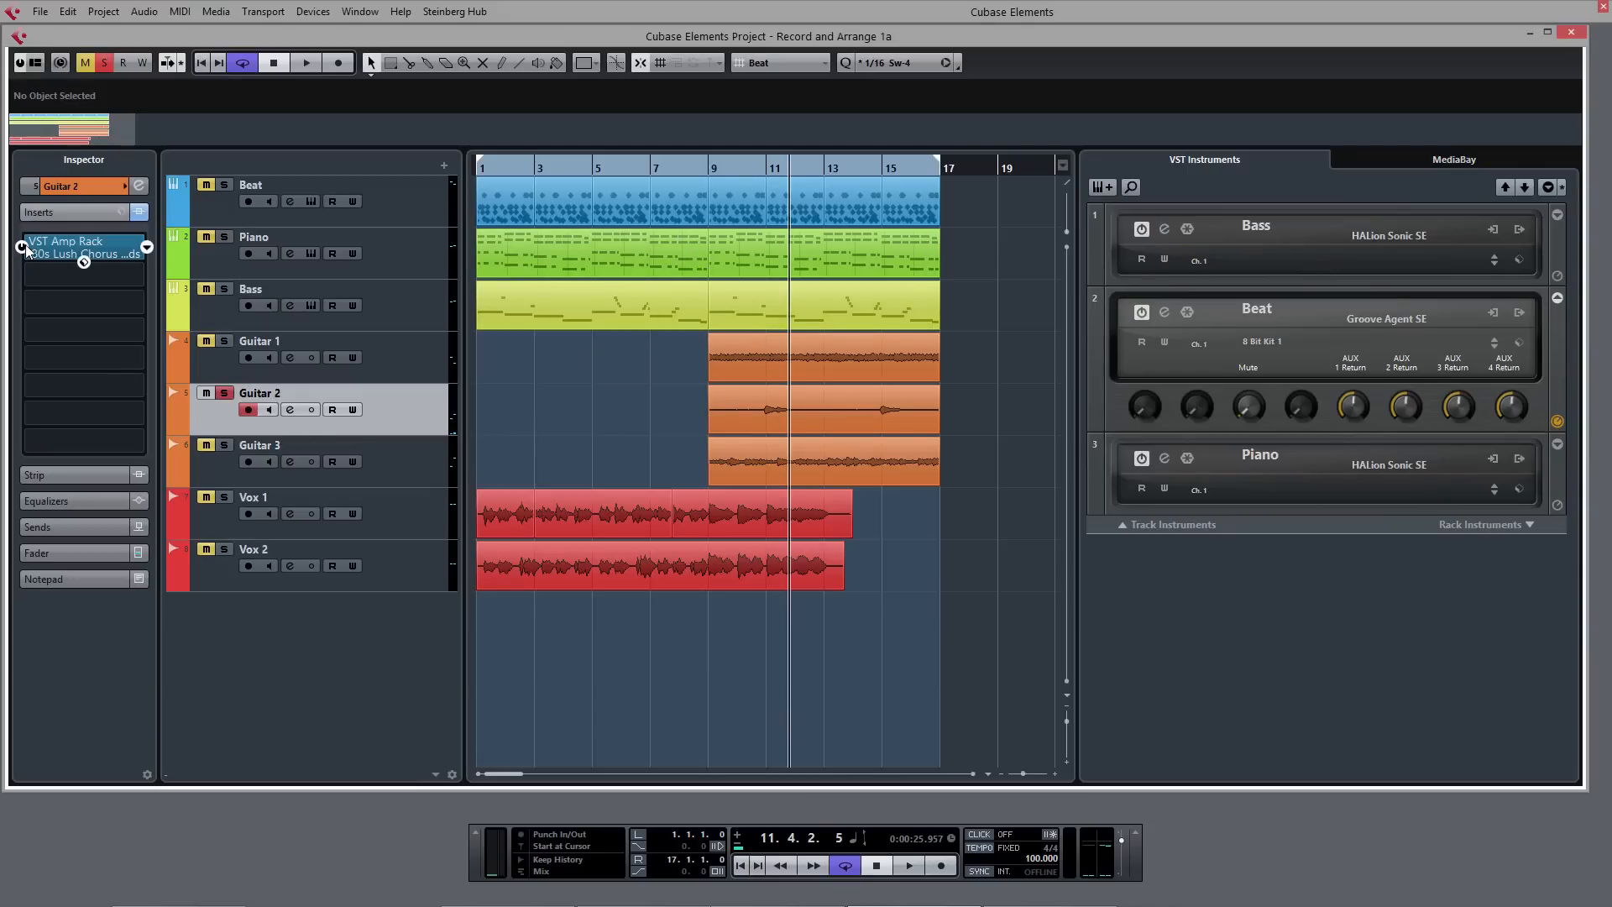
pyautogui.press('space')
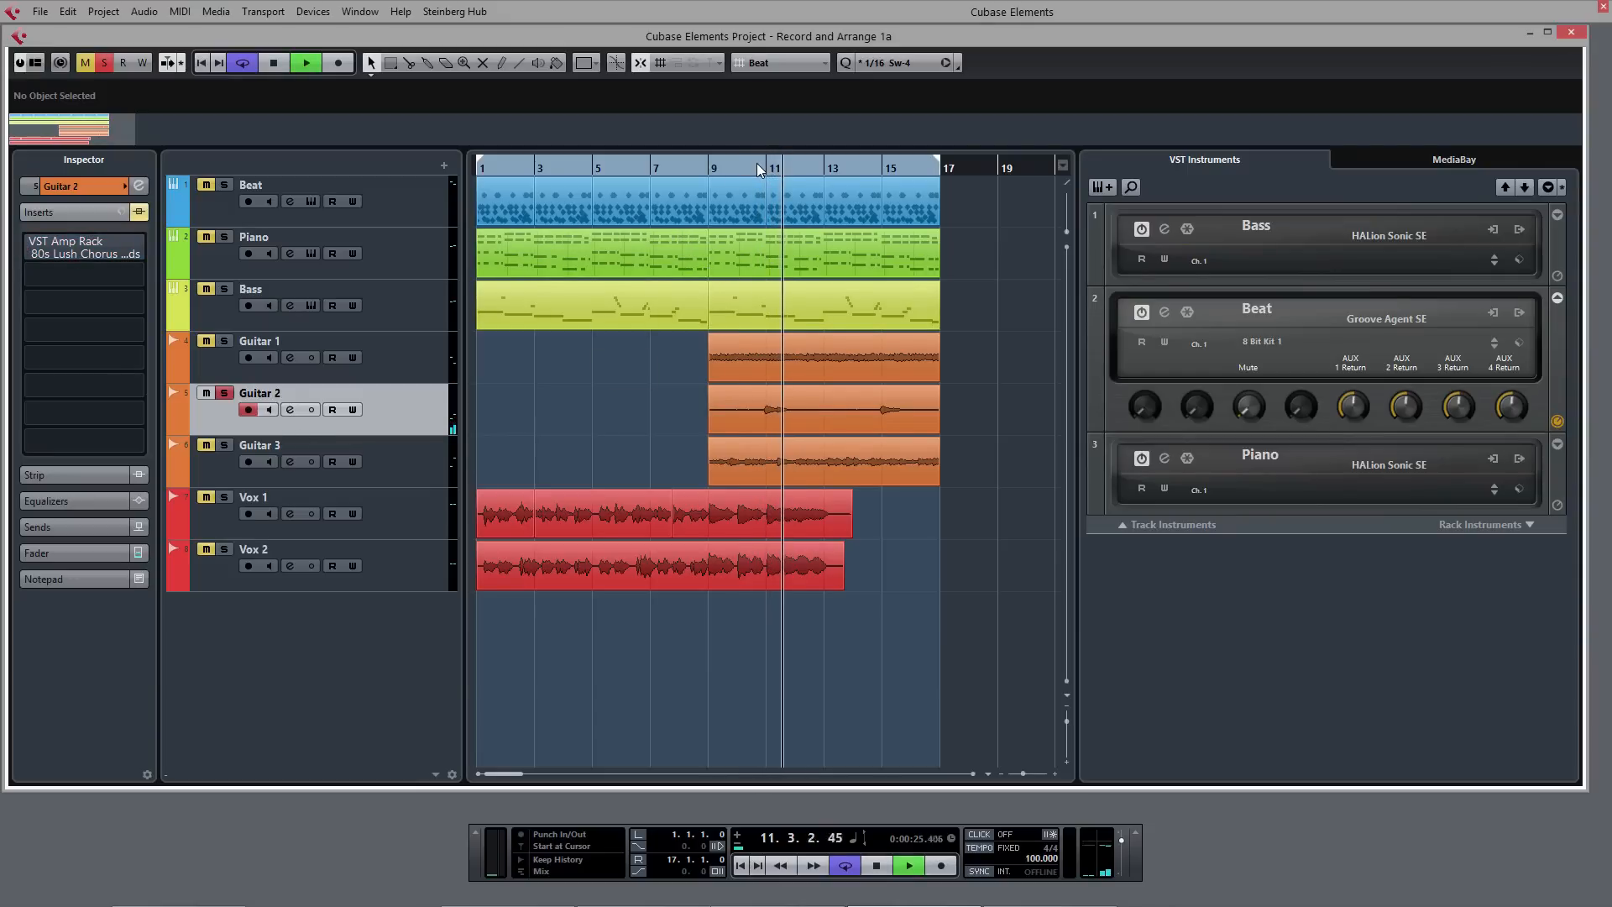
pyautogui.press('space')
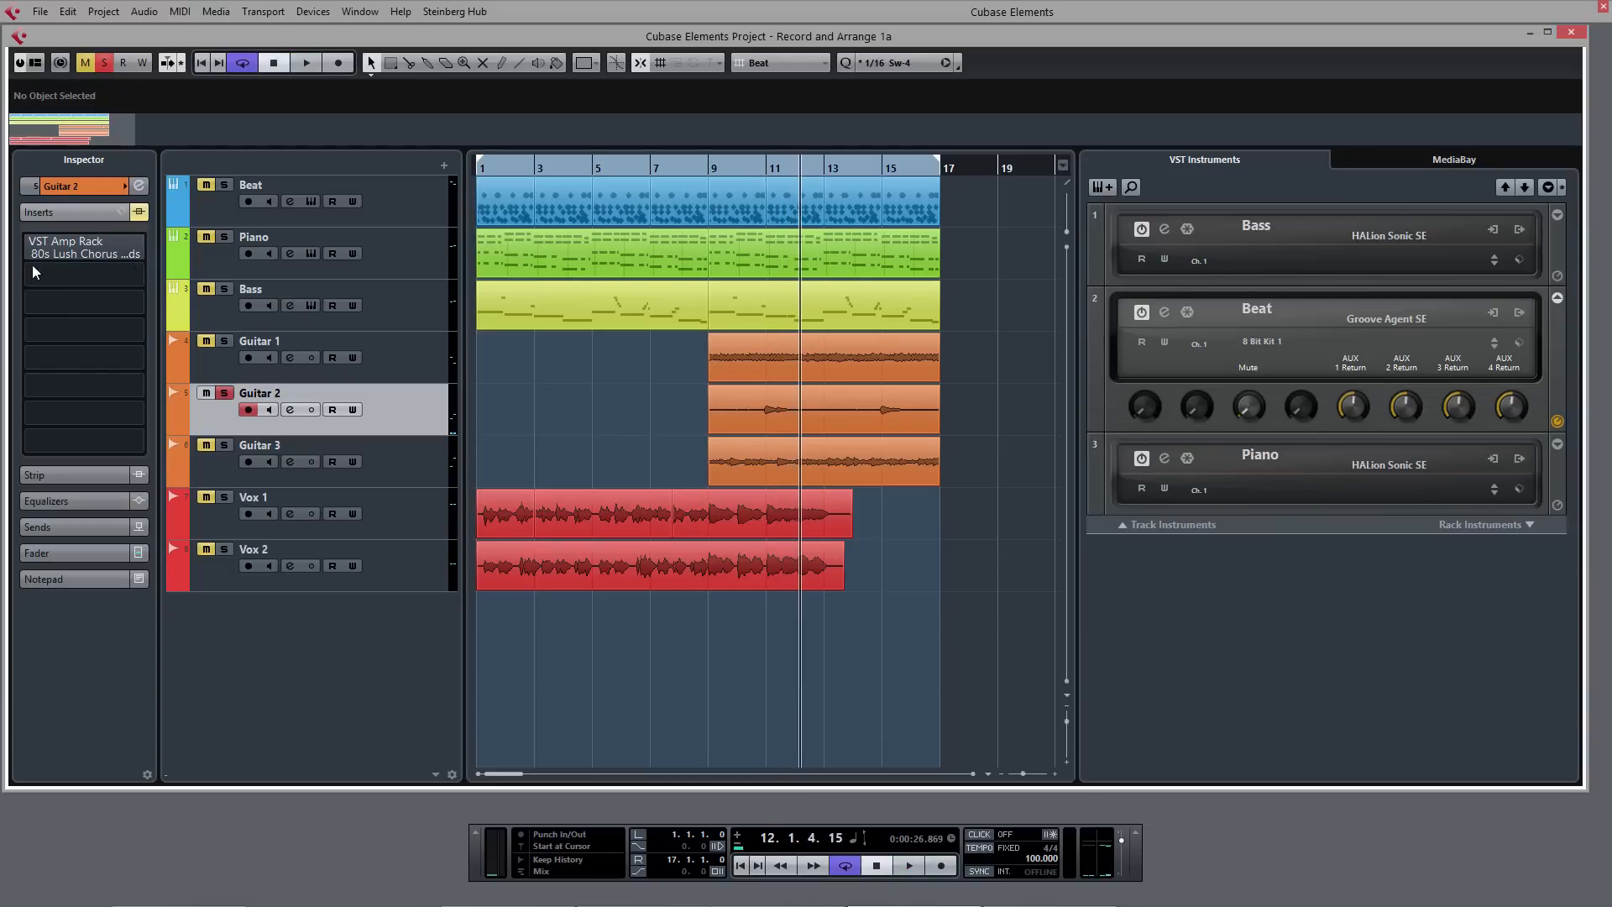
pyautogui.click(71, 247)
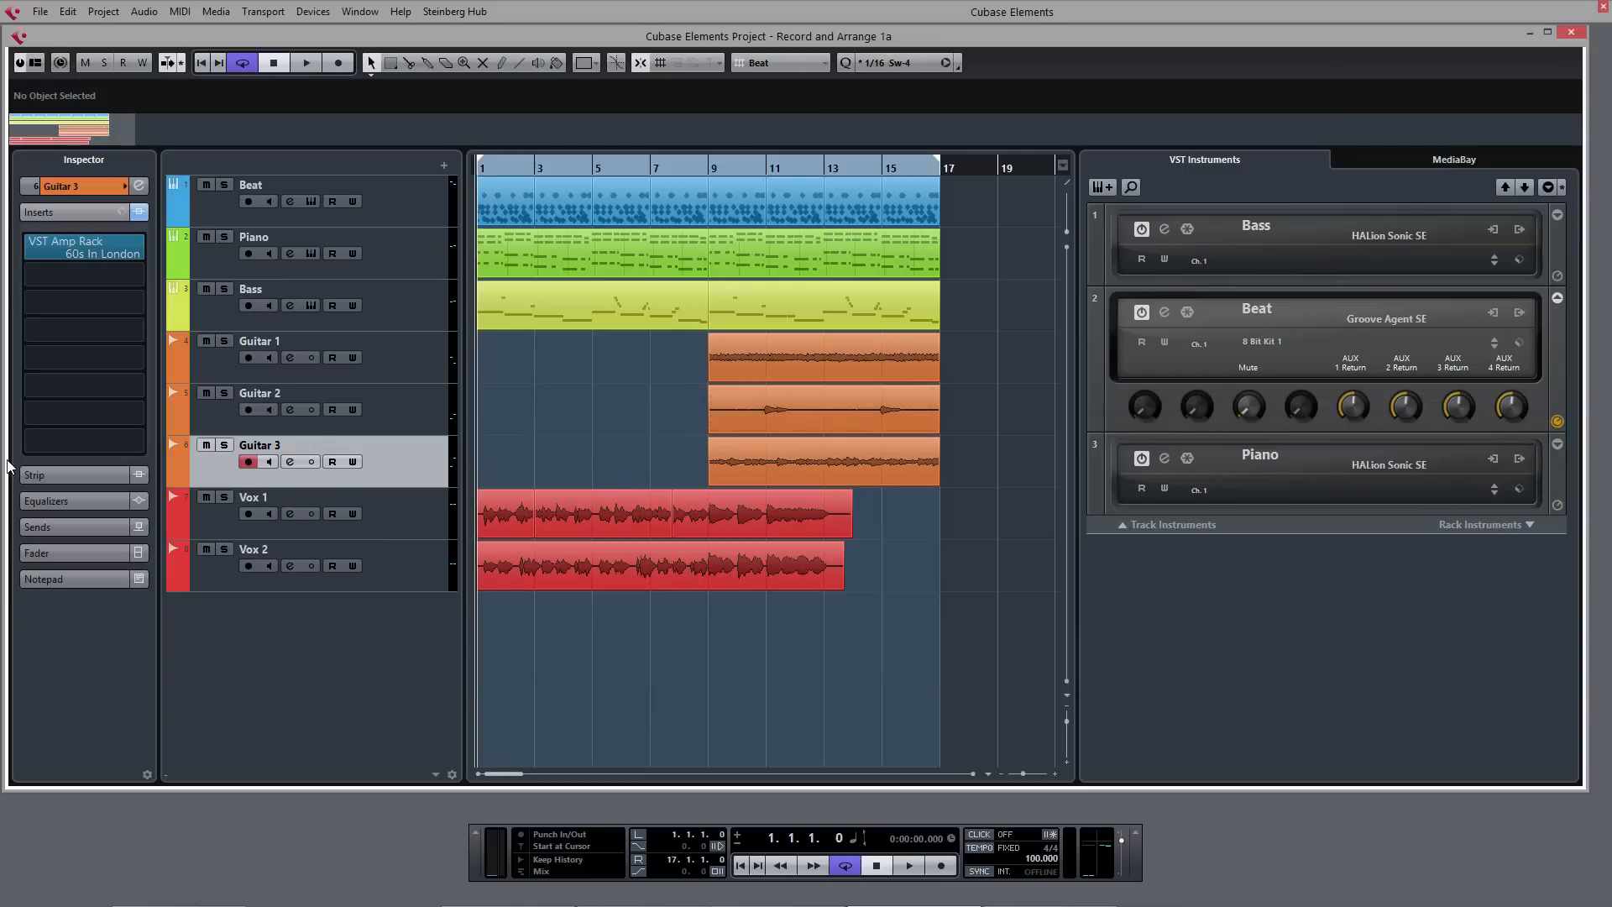
# - Compare the insert presets of the guitar tracks, then open Guitar 2's VST Amp Rack with the 80s Lush Chorus Chords preset
pyautogui.press('Up')
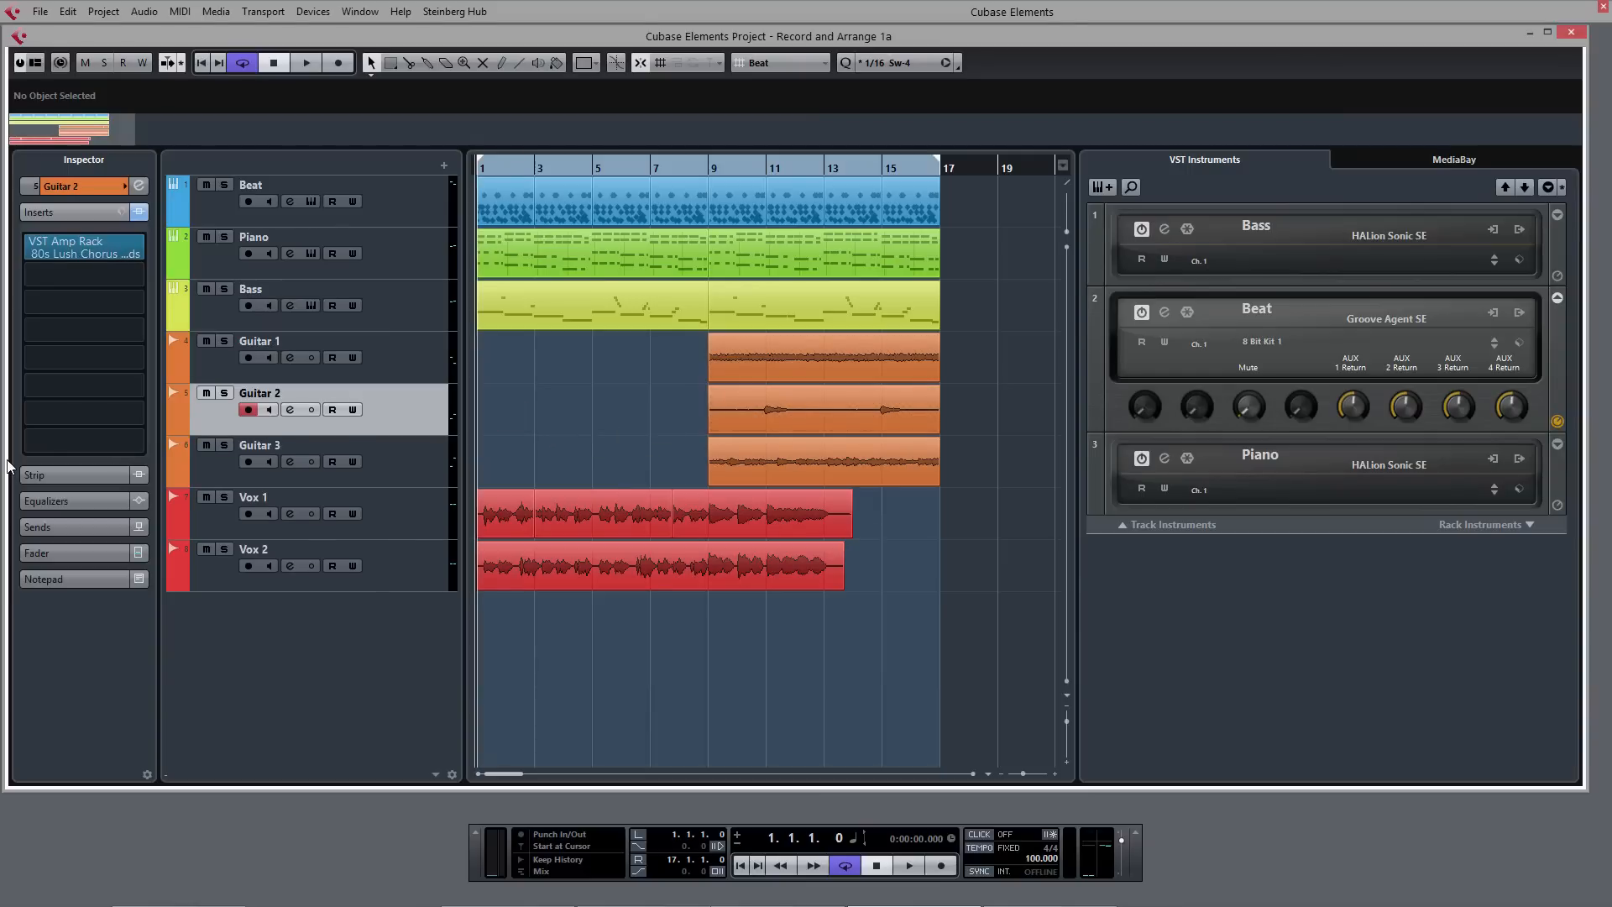
pyautogui.press('Up')
pyautogui.press('Down')
pyautogui.press('Down')
pyautogui.press('Up')
pyautogui.click(84, 246)
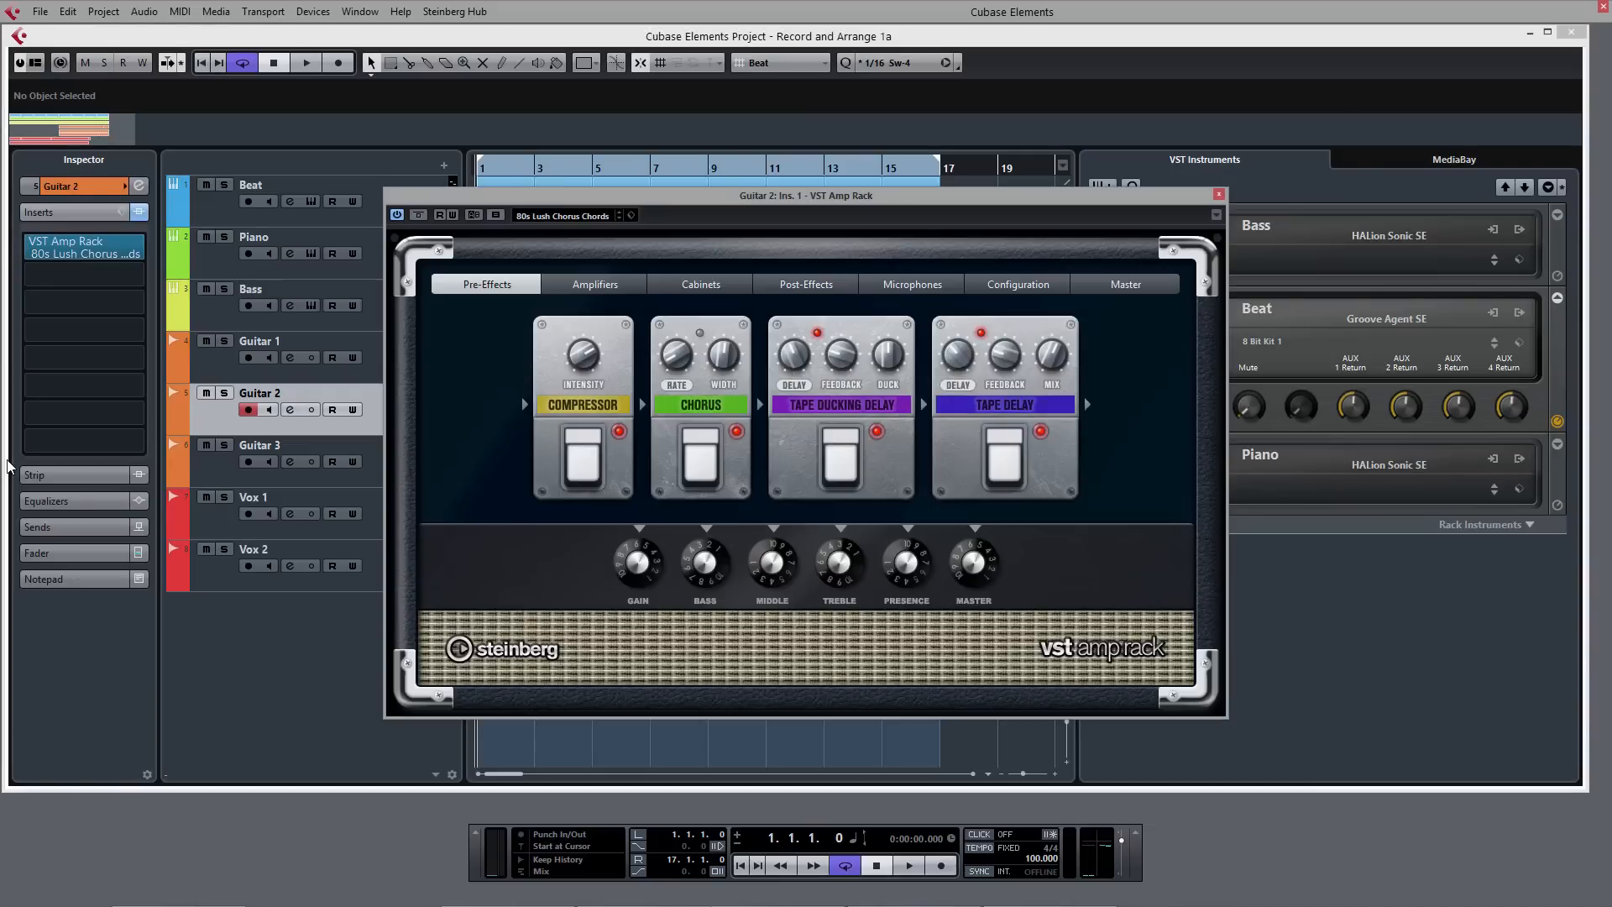